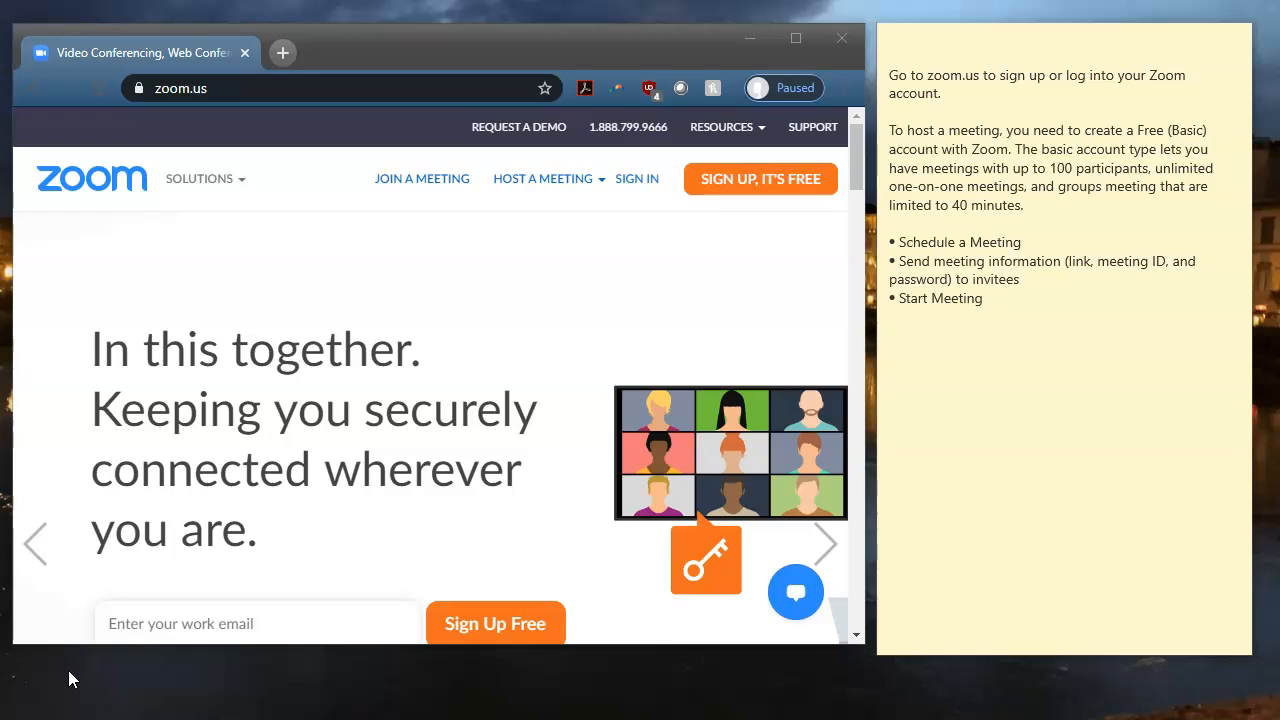
Reload zoom.us and go to the SIGN IN page at zoom.us/signin.
click(238, 80)
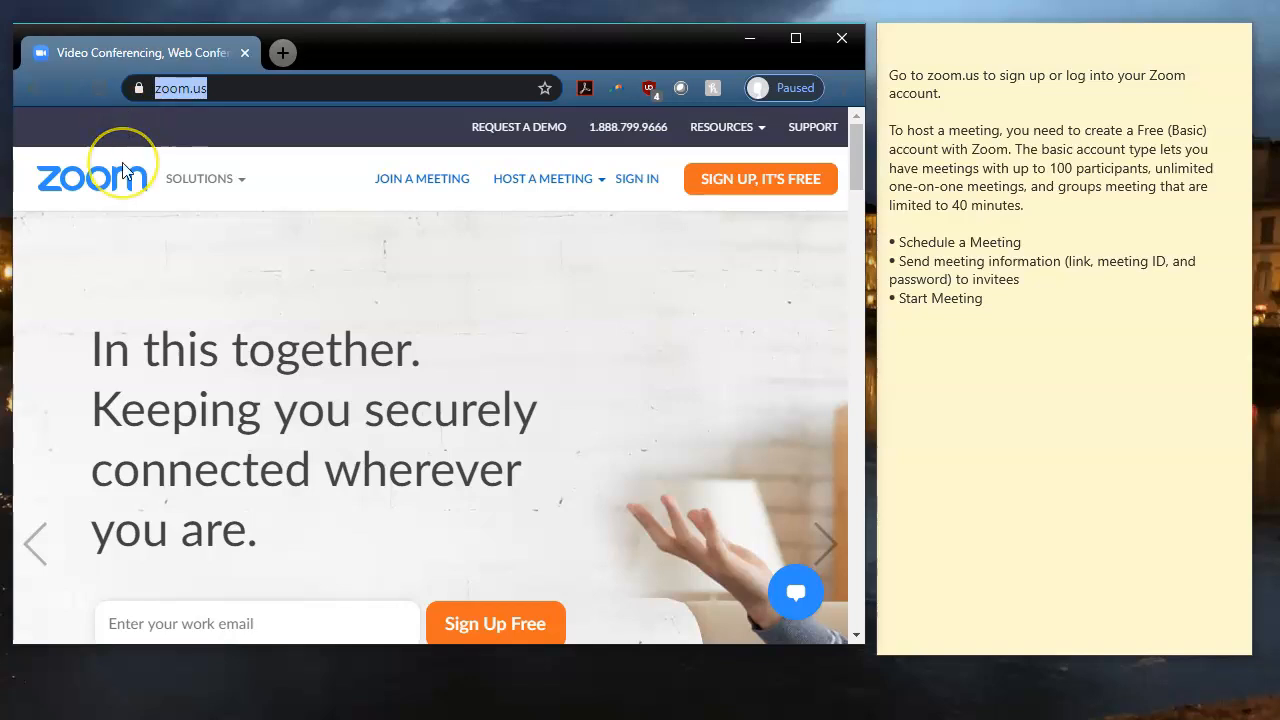
text(zoom.us)
key(Return)
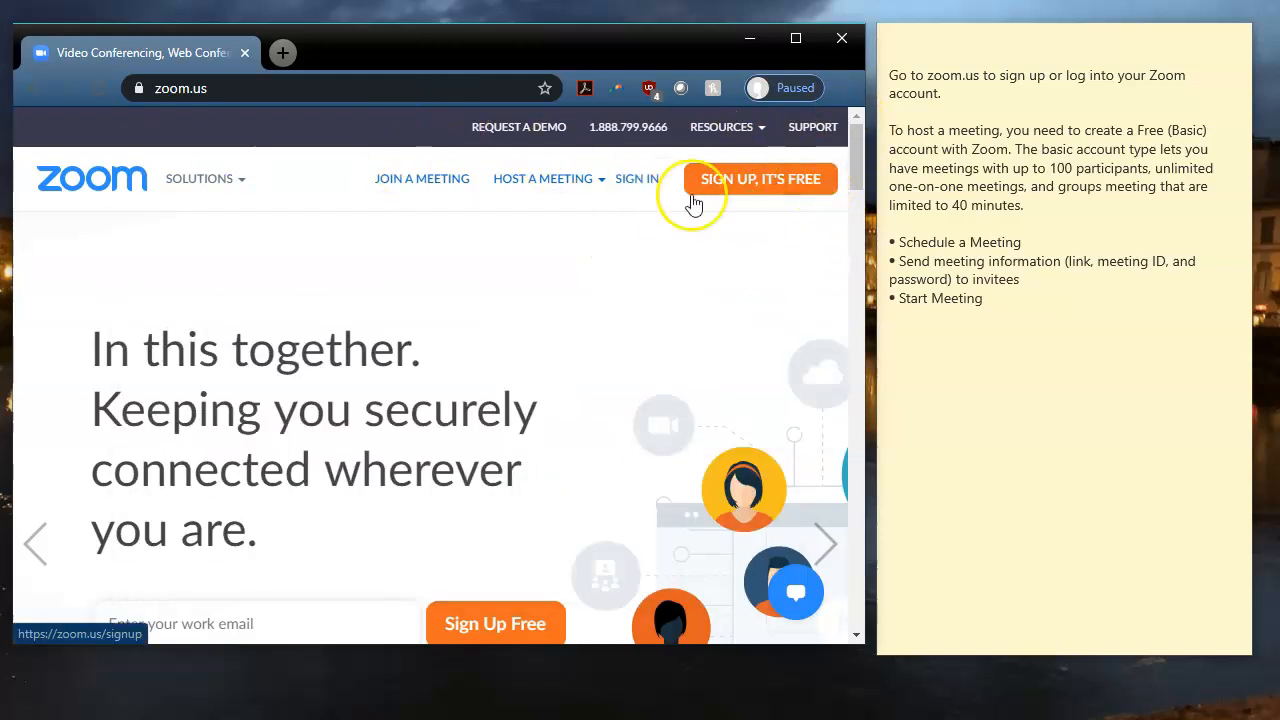
click(752, 188)
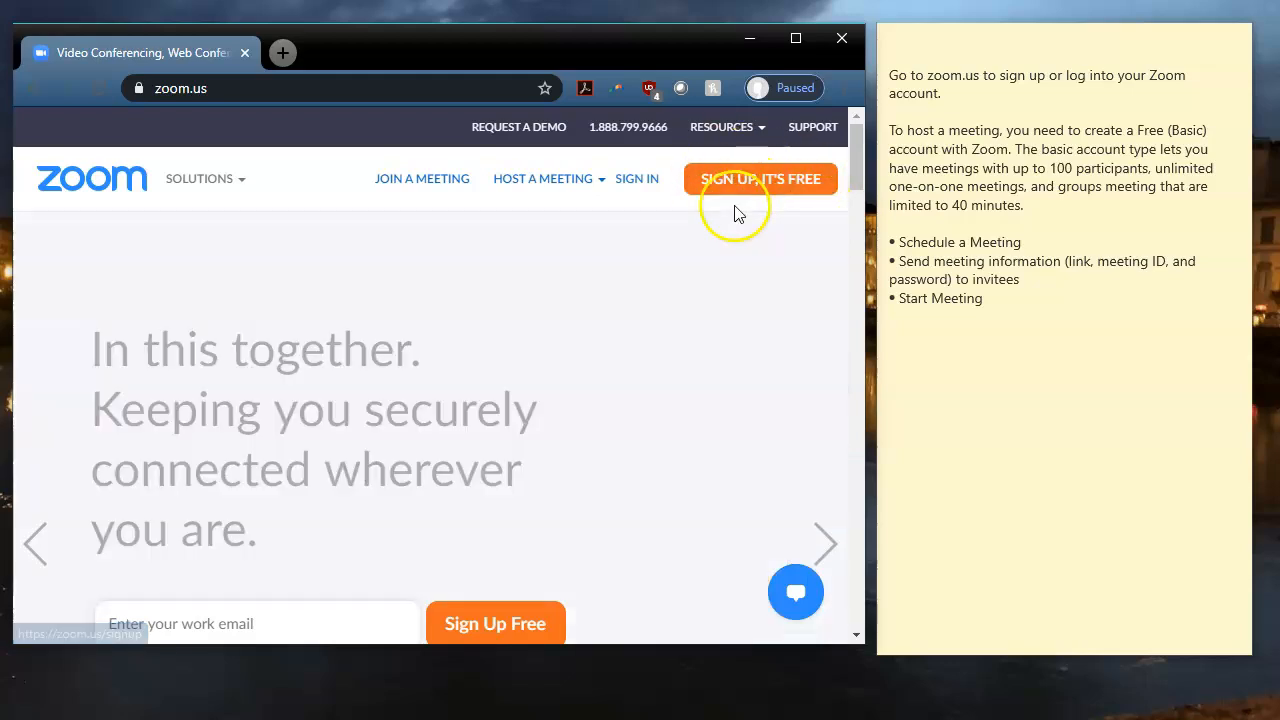
click(632, 186)
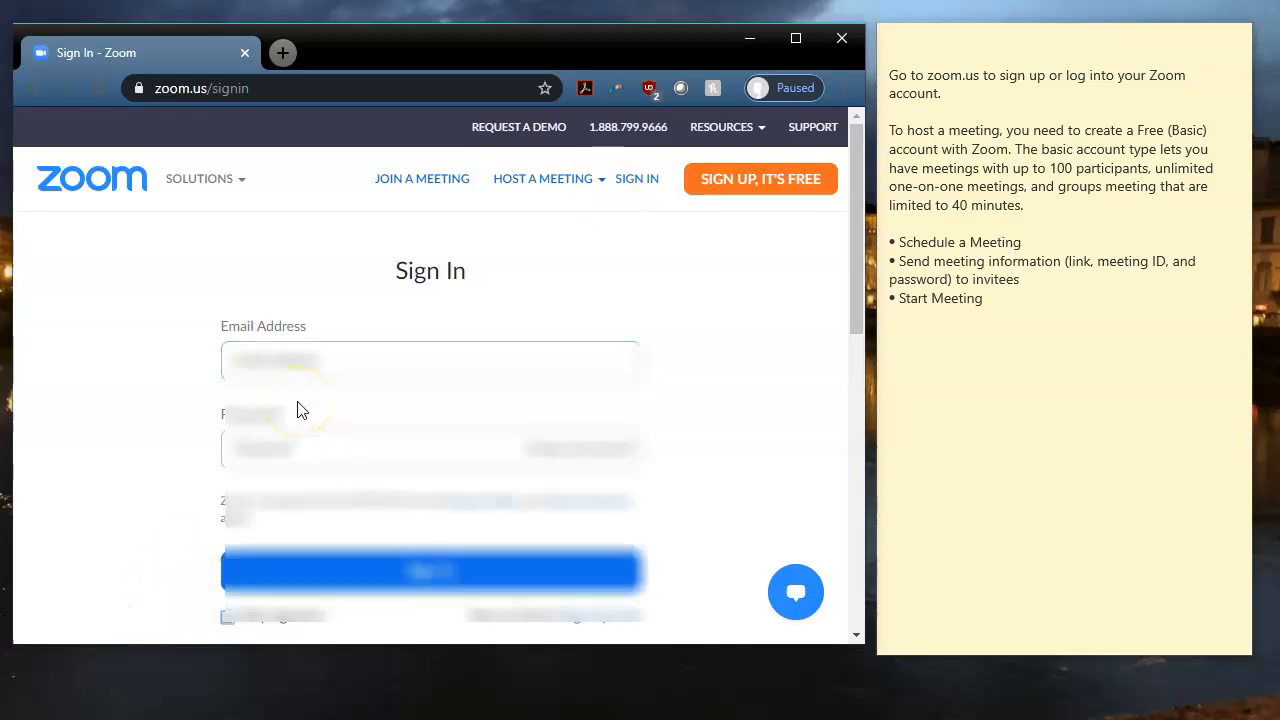
Enter the account e-mail address and password, then submit the Sign In form.
click(300, 352)
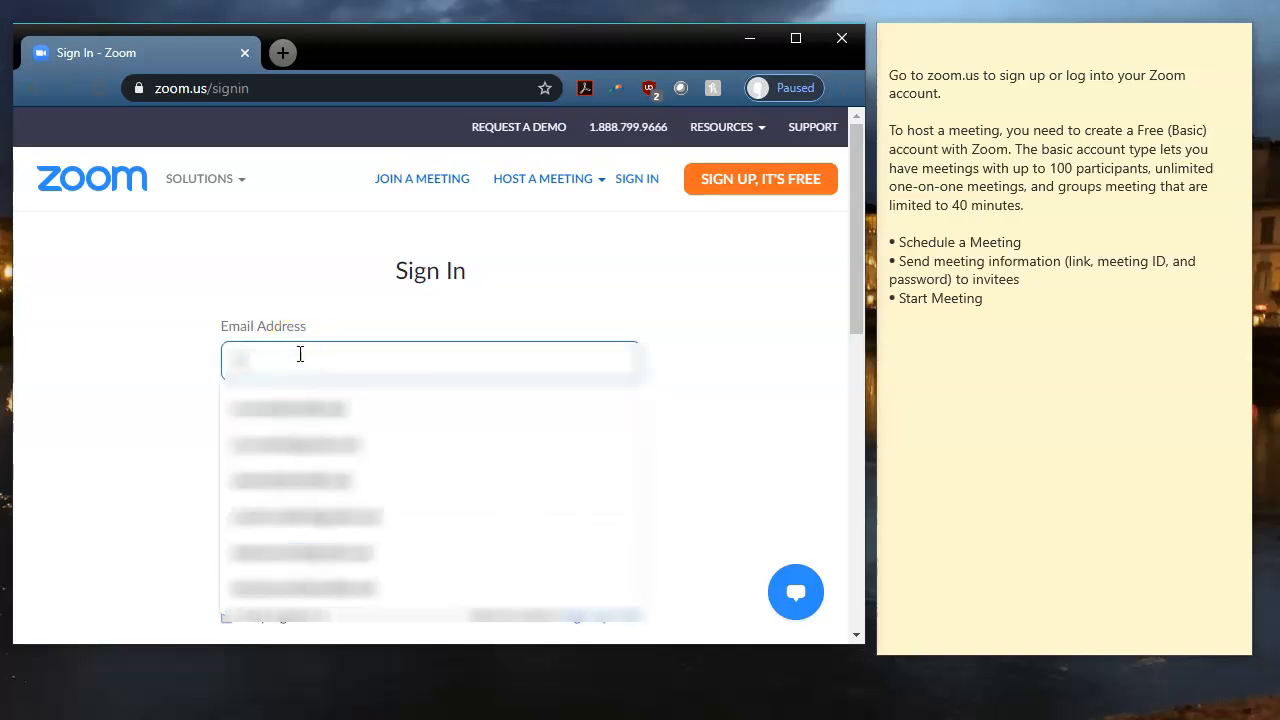
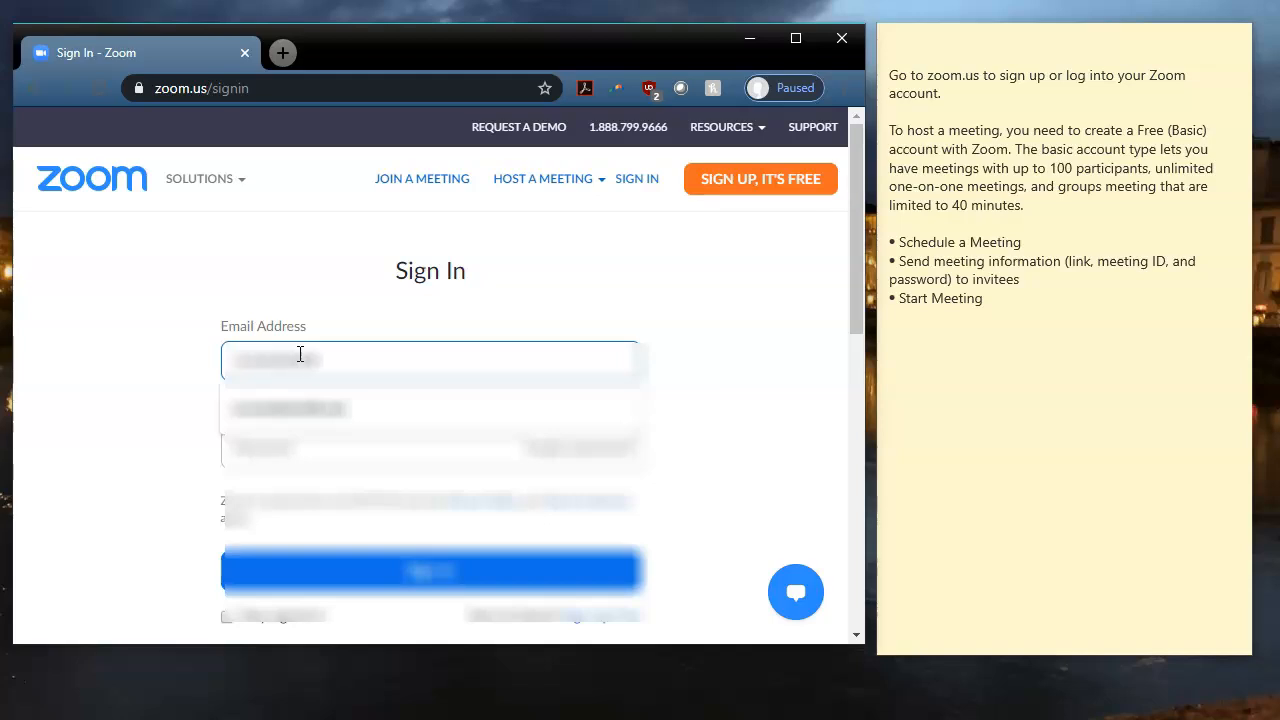
key(Tab)
text(***)
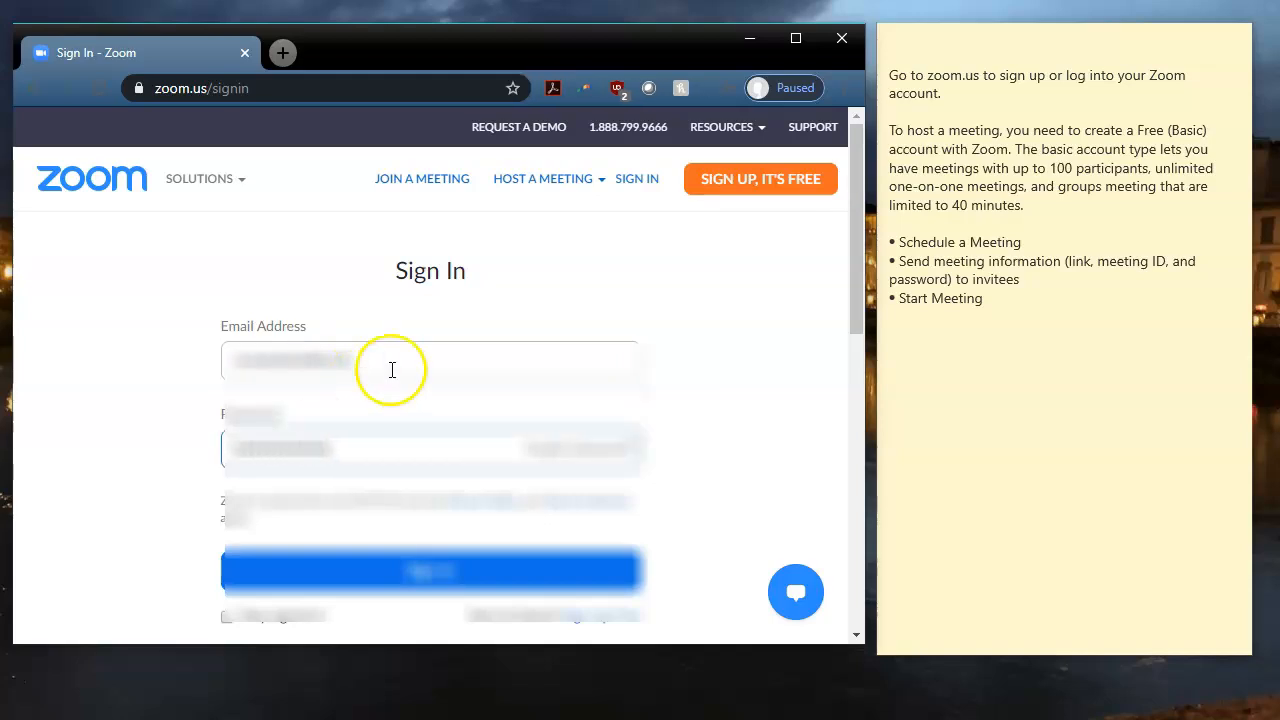
click(316, 591)
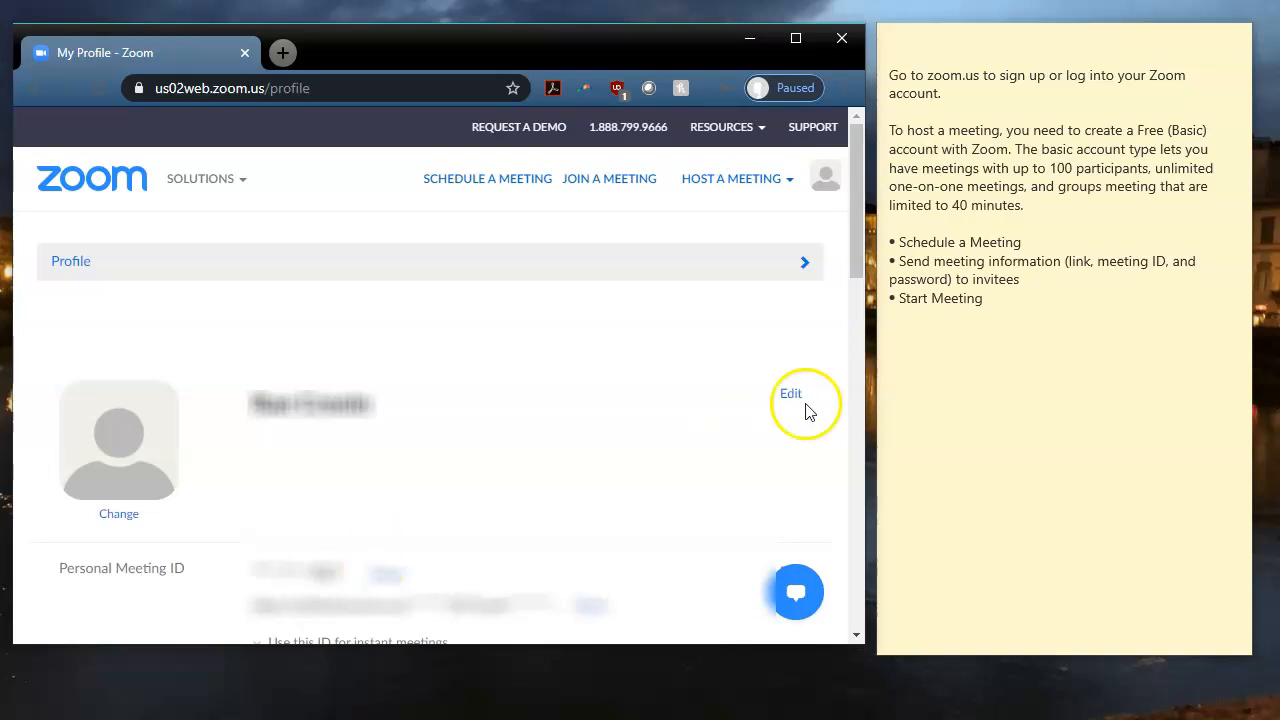
Expand the side menu from the arrow on the Profile header bar.
click(805, 264)
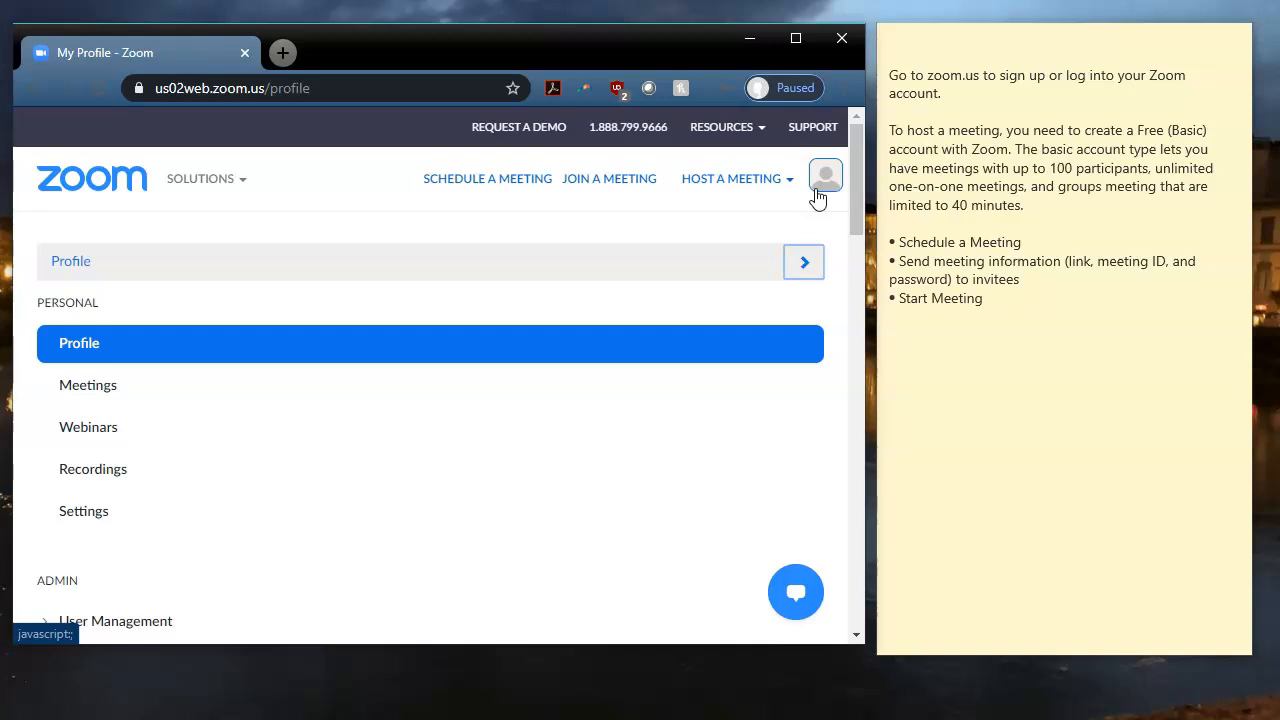
Start scheduling a new meeting and set its topic to Zoom Dogs.
click(490, 190)
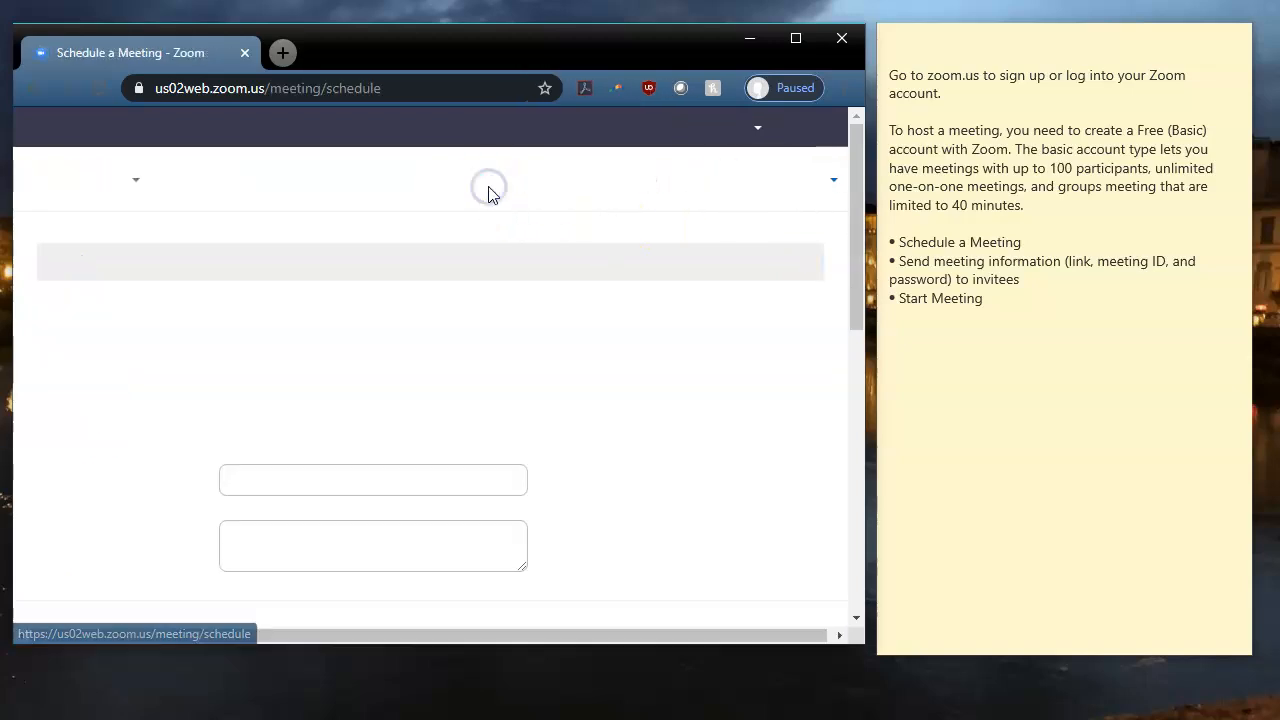
key(BackSpace)
text(Zoom Do)
click(340, 531)
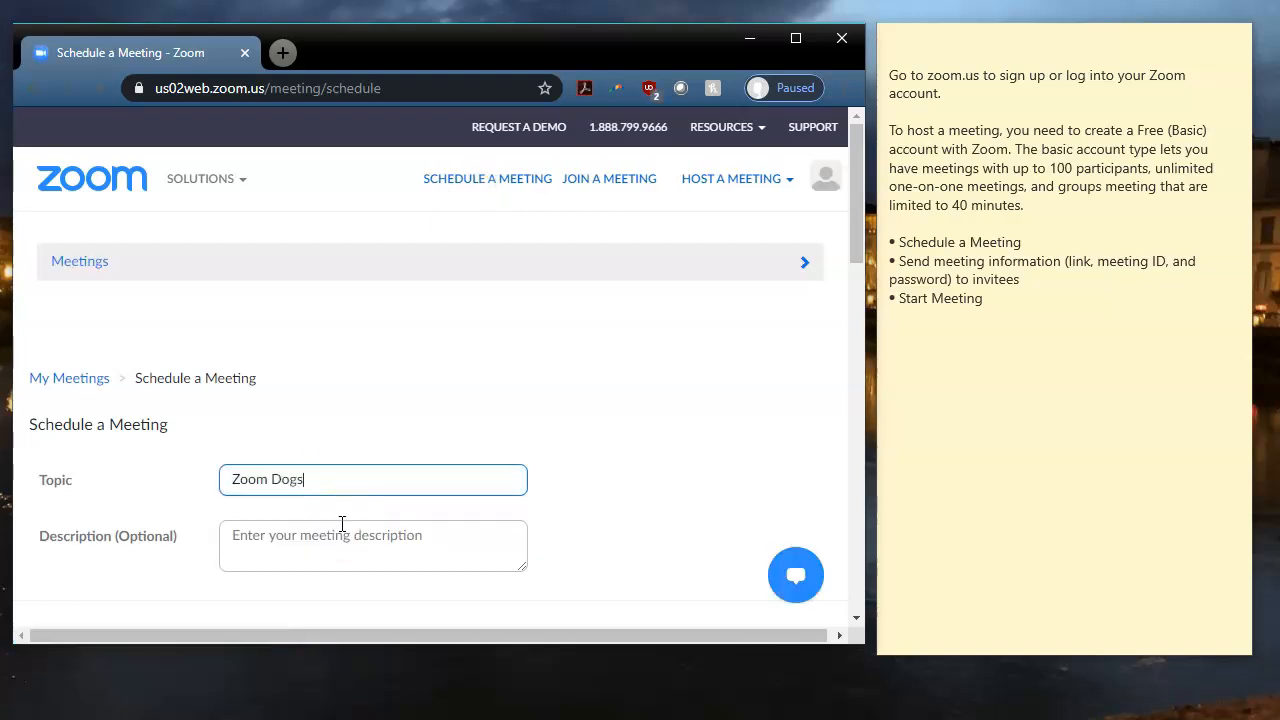
click(583, 490)
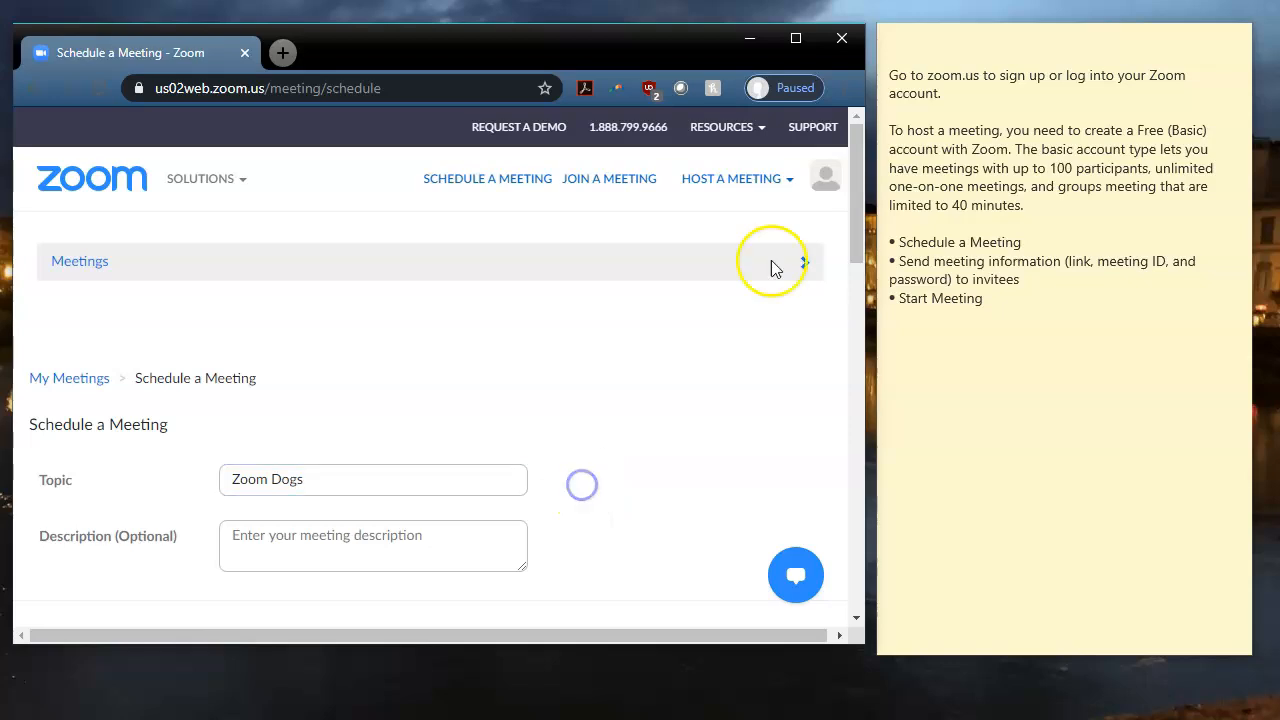
drag(849, 214, 846, 283)
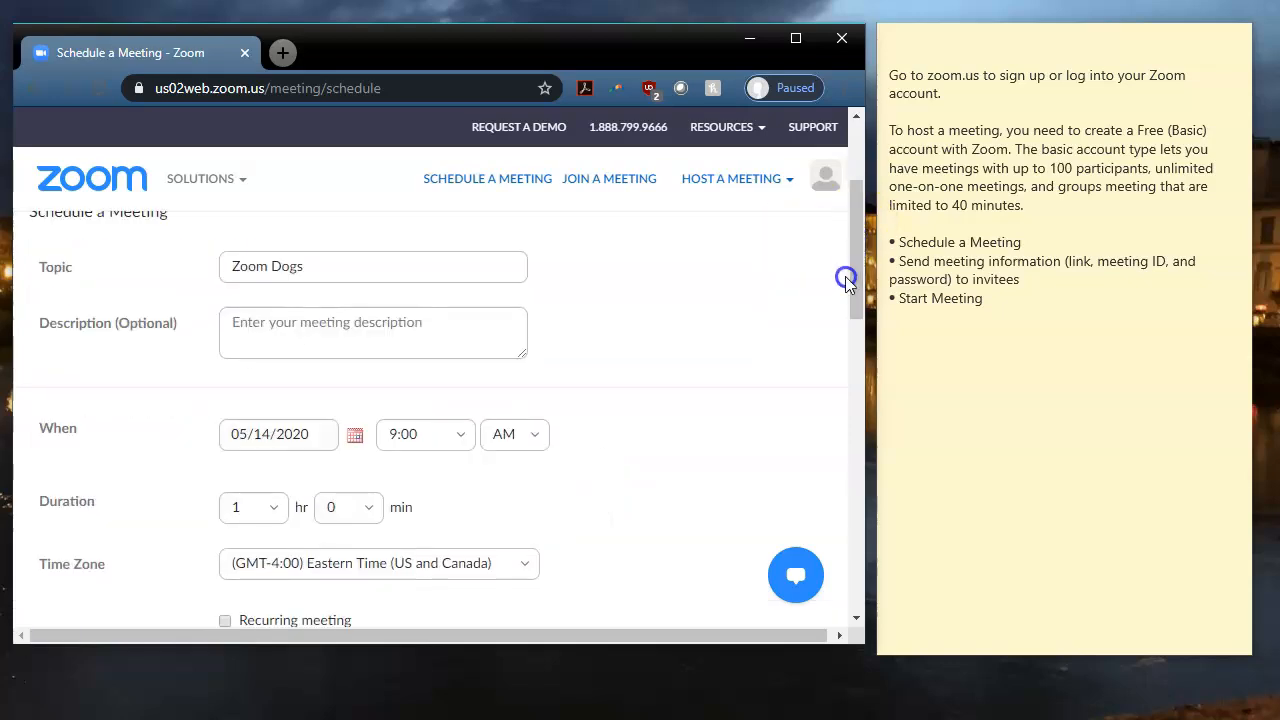
Set the meeting to start on 05/16/2020 at 12:00 PM.
click(352, 440)
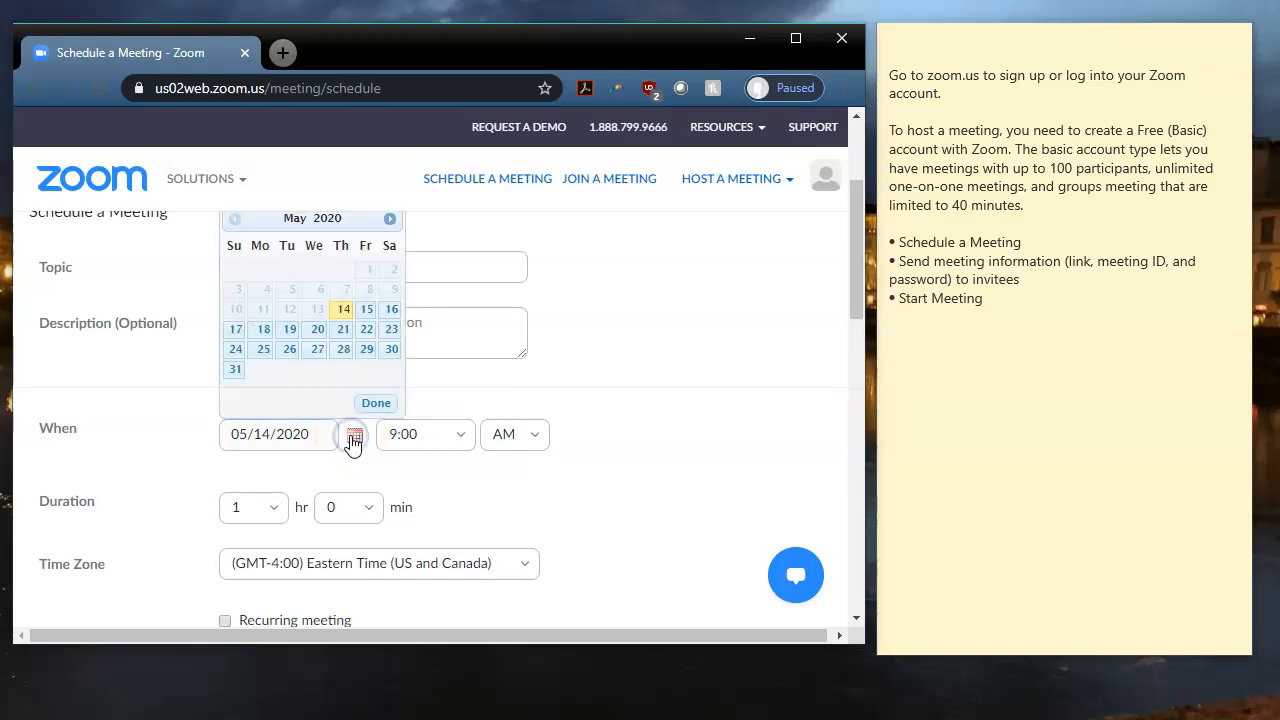
click(352, 440)
click(463, 273)
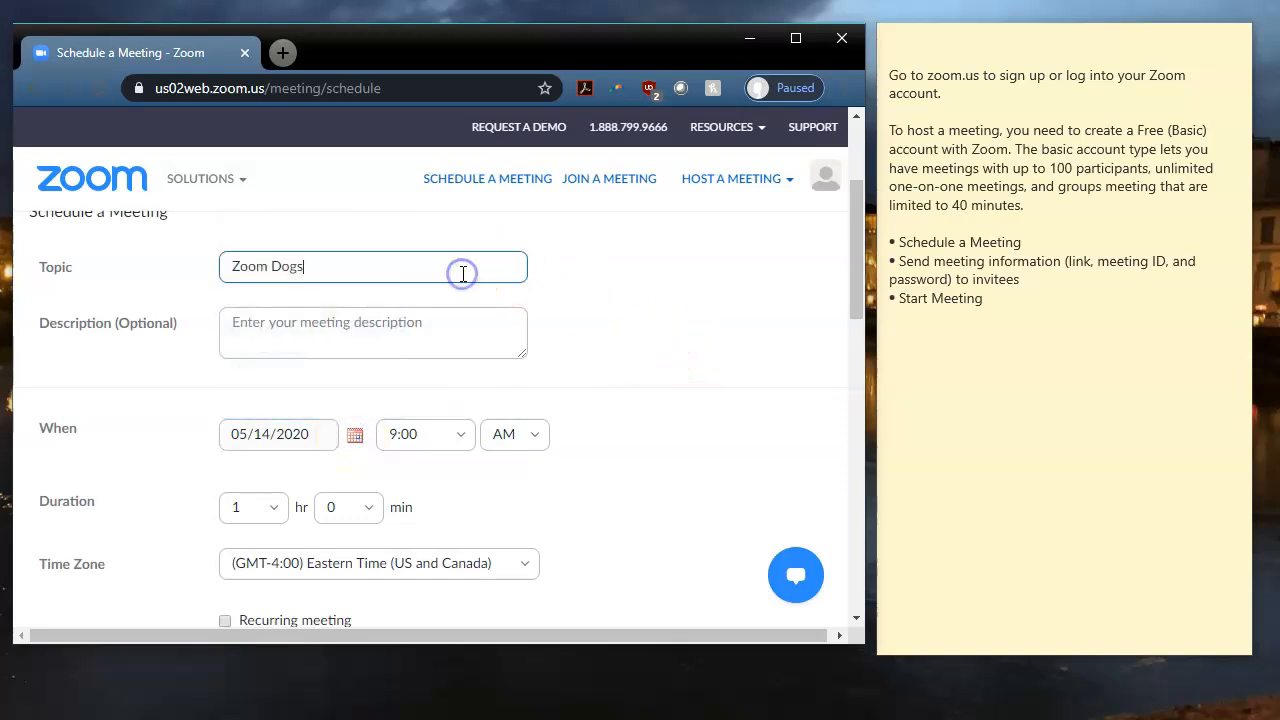
click(357, 438)
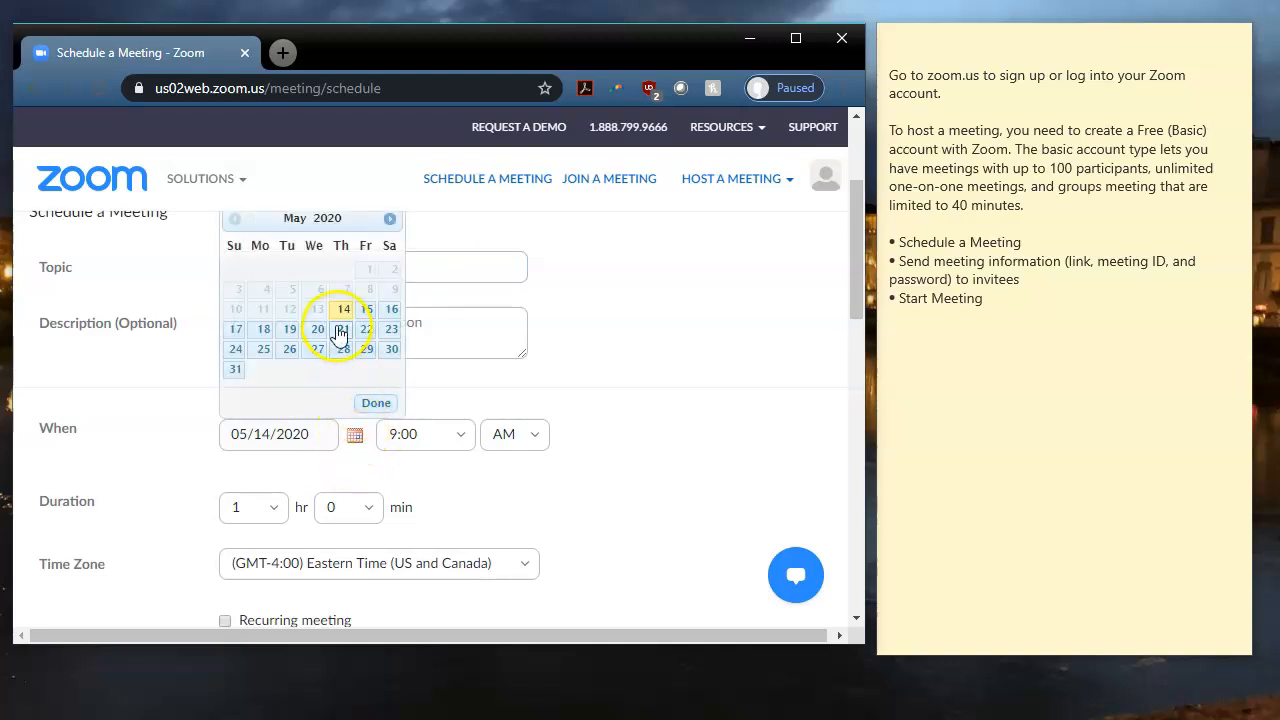
click(391, 309)
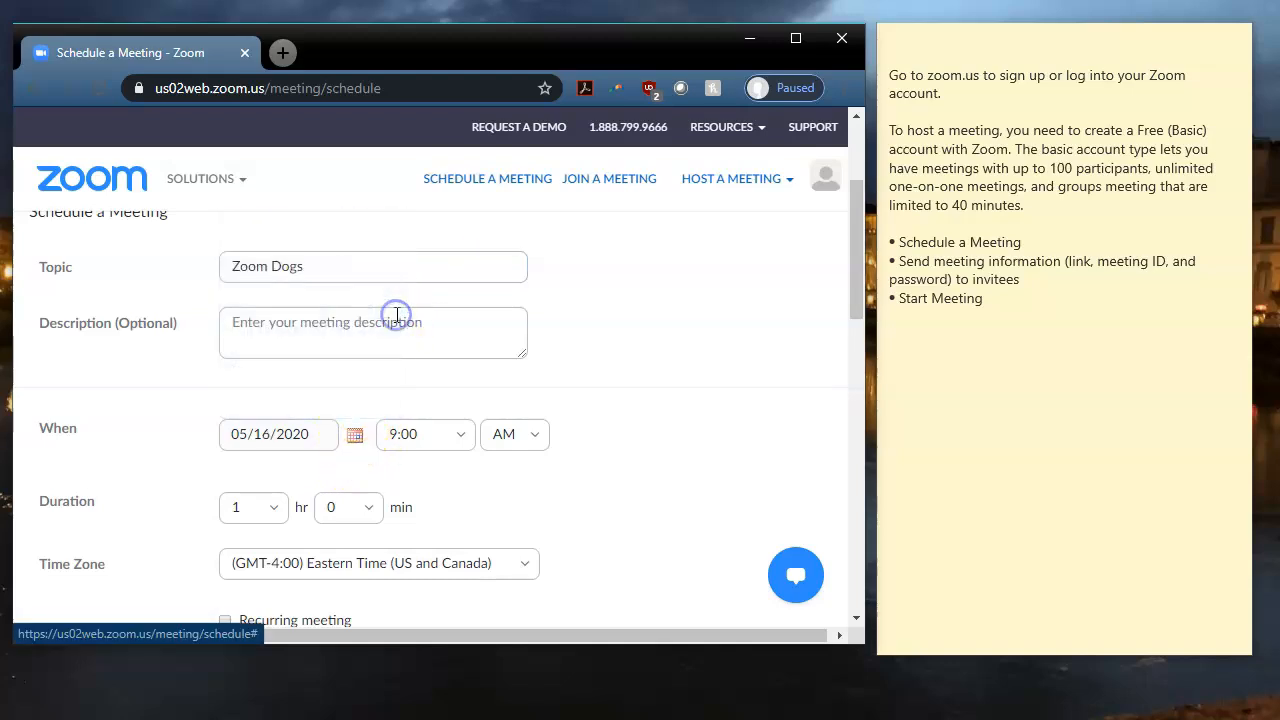
click(426, 433)
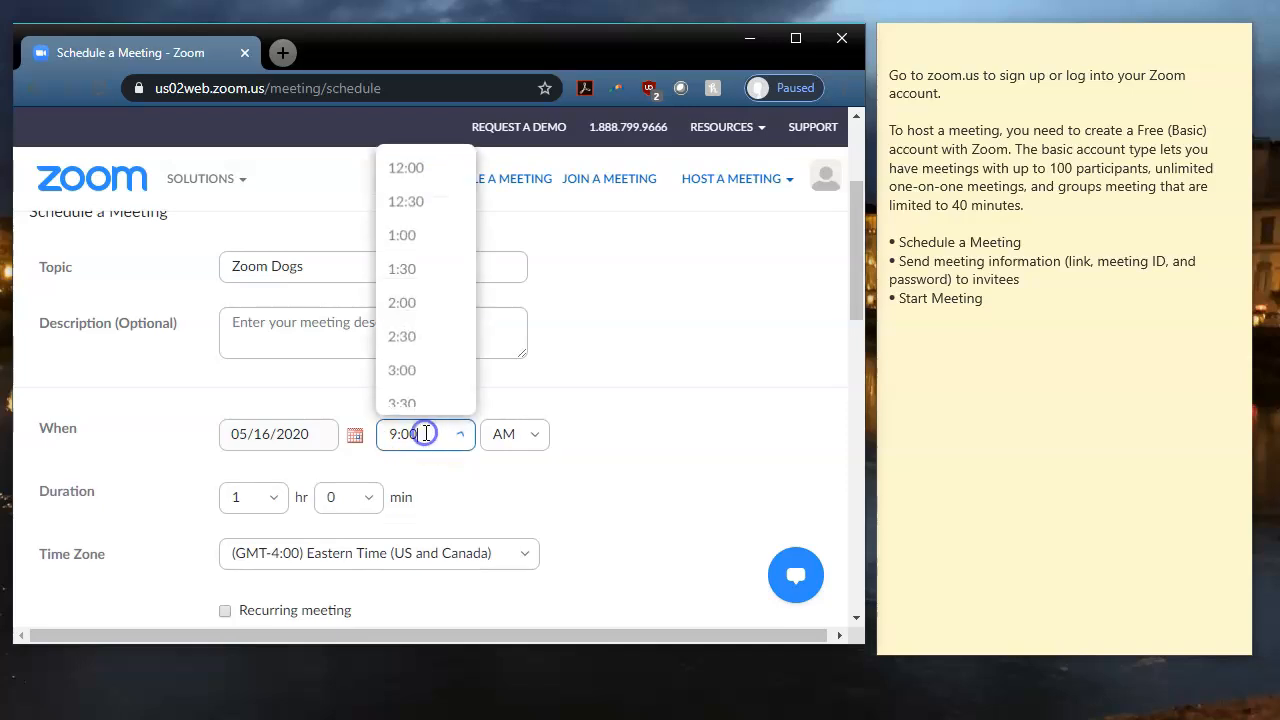
click(445, 183)
click(520, 434)
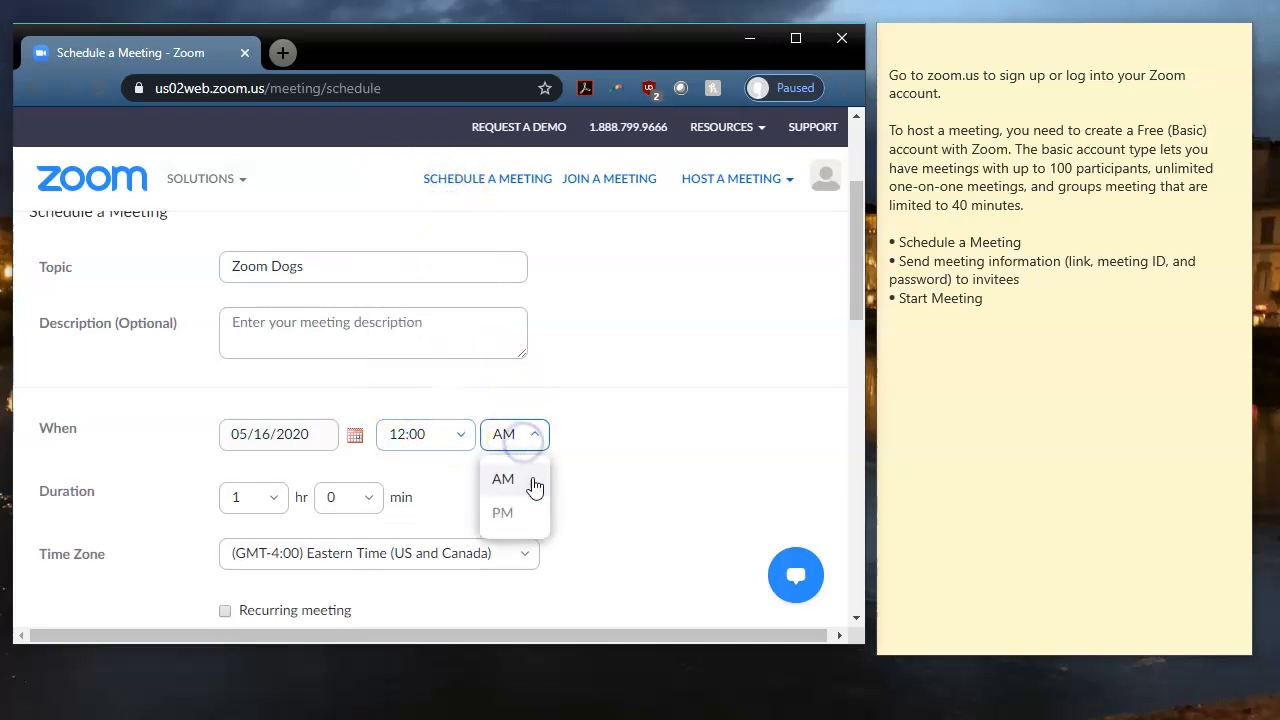
click(505, 514)
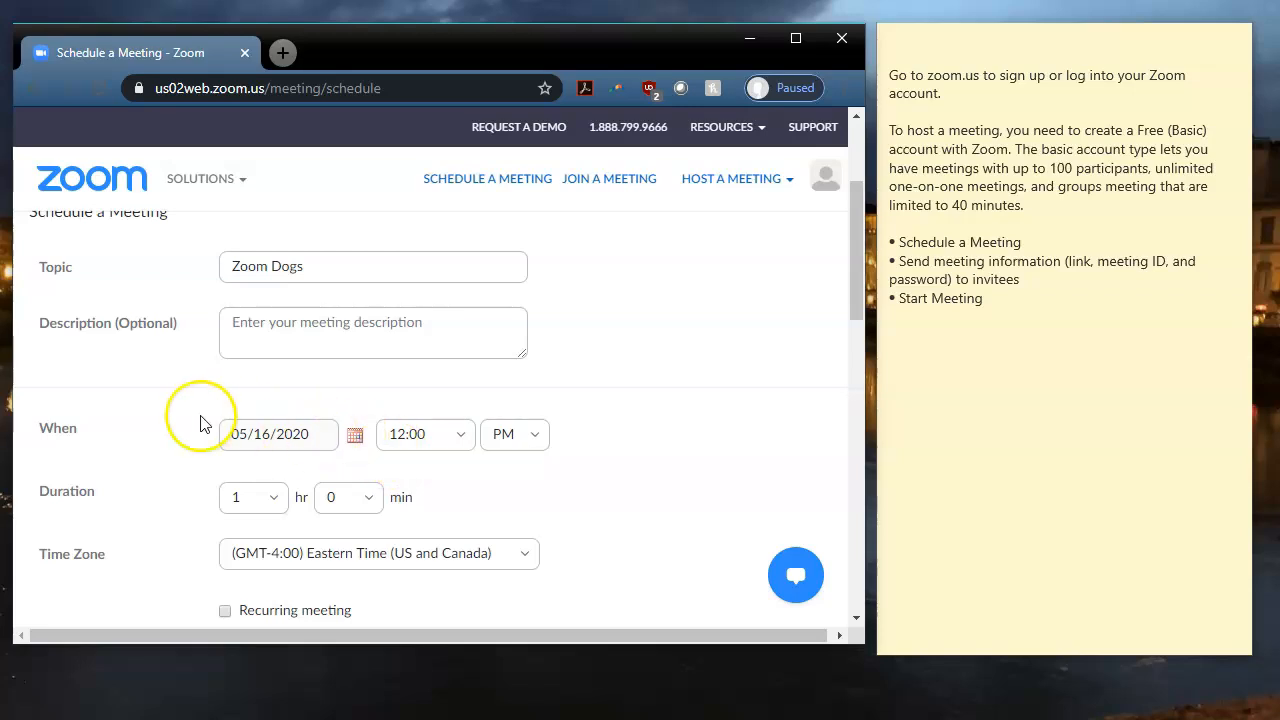
drag(854, 267, 848, 297)
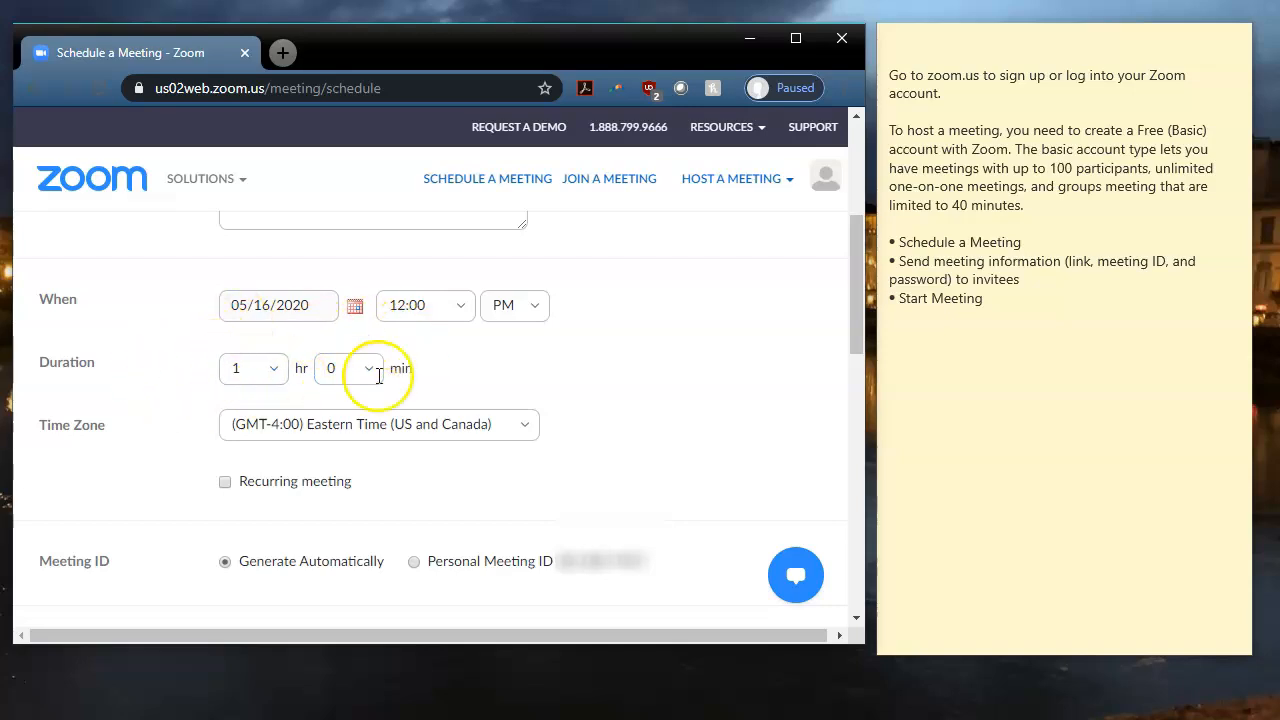
scroll(857, 345, down, 1)
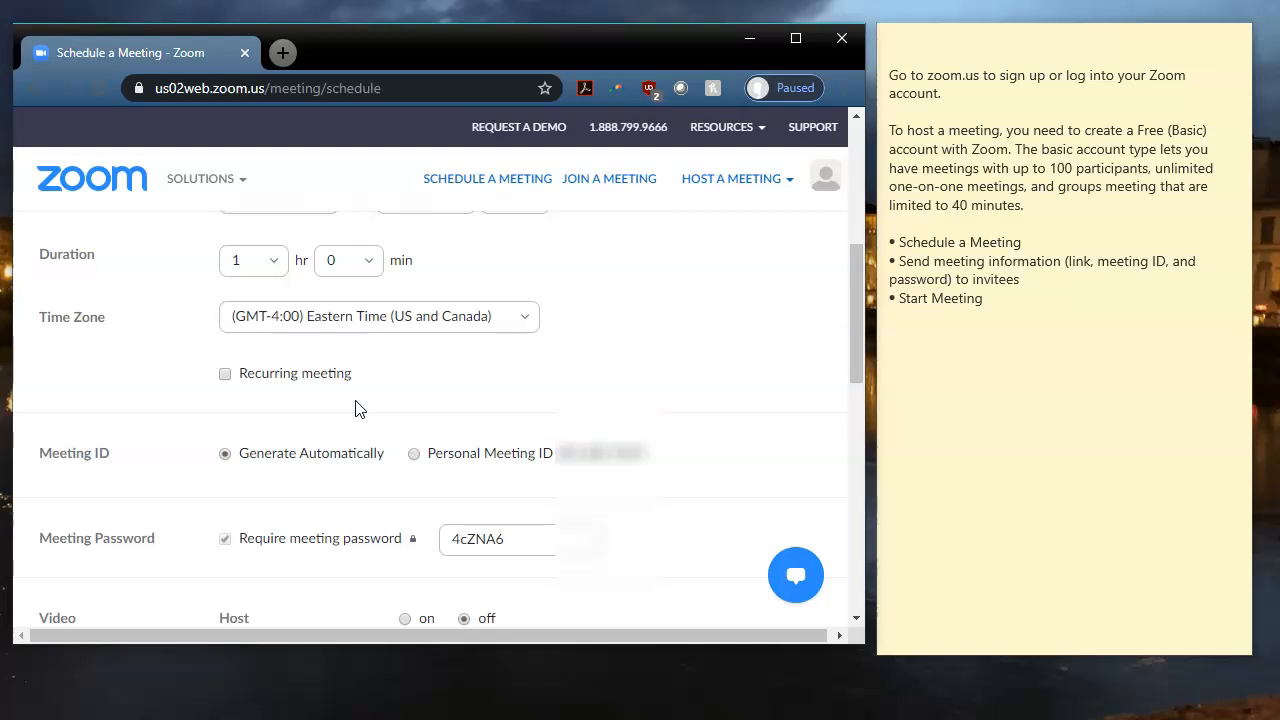
Make the meeting recurring, repeating Weekly every 2 weeks.
click(225, 373)
drag(849, 328, 843, 373)
click(409, 264)
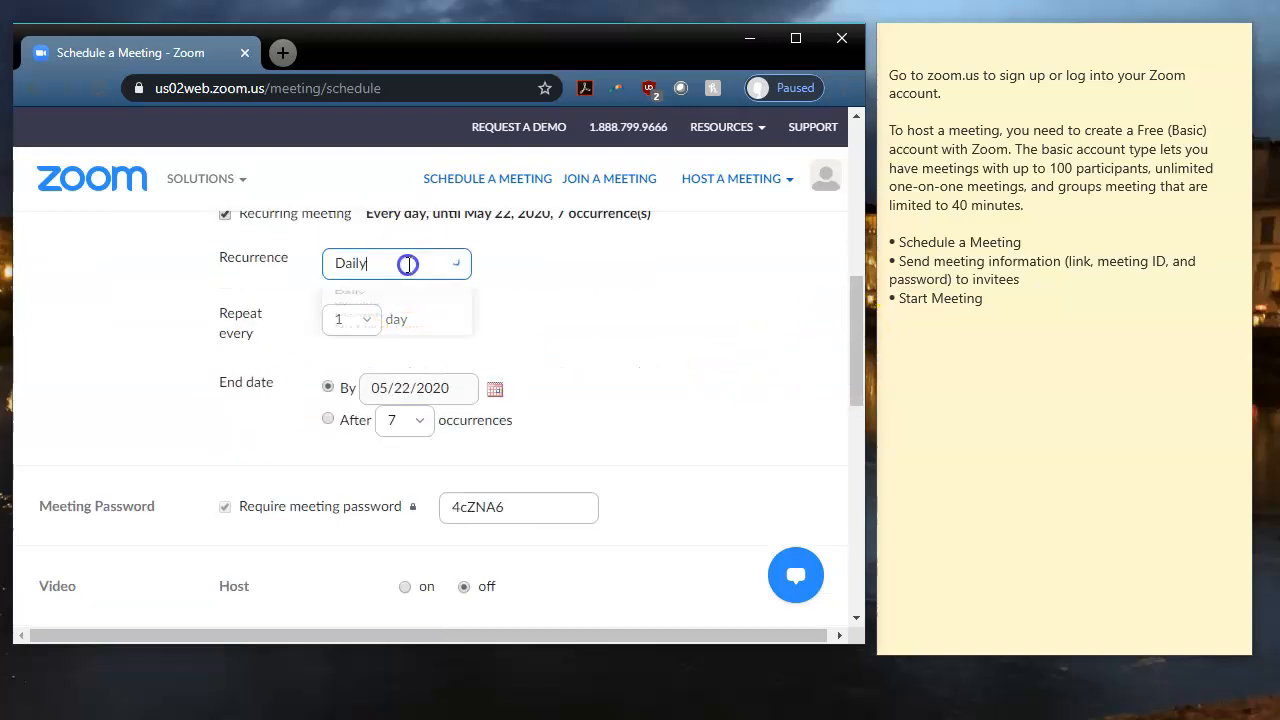
click(609, 258)
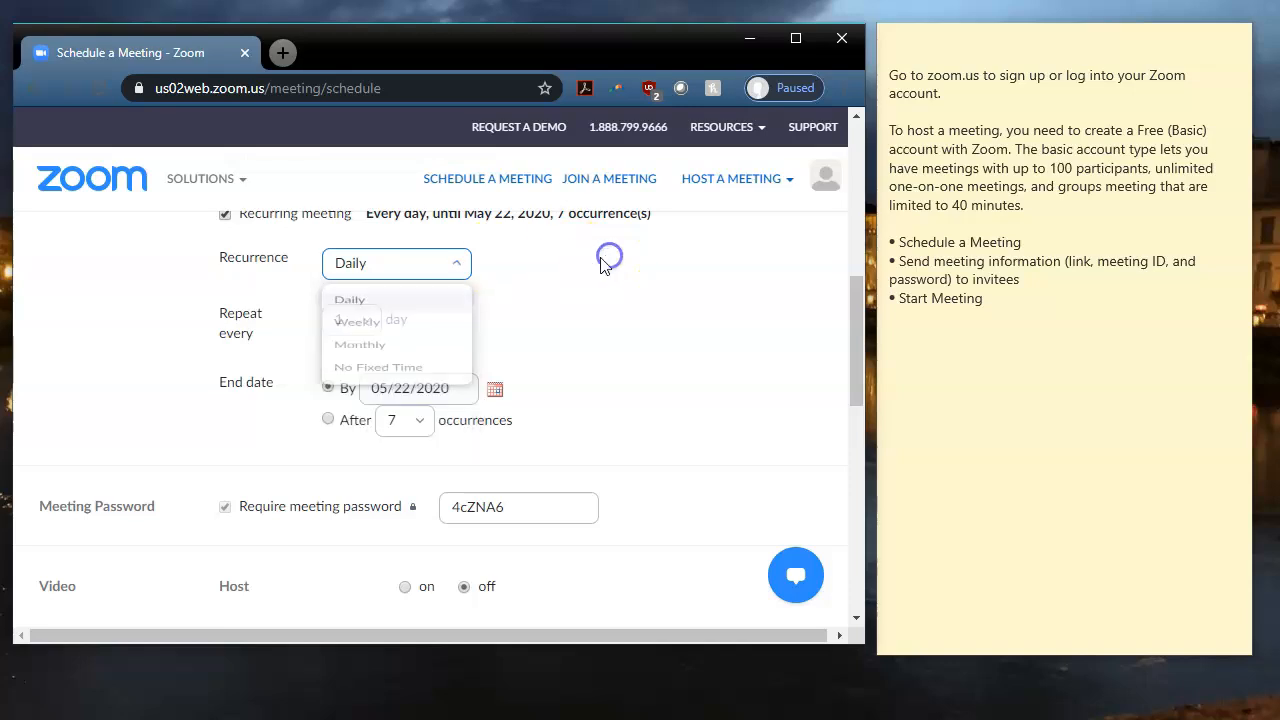
click(368, 319)
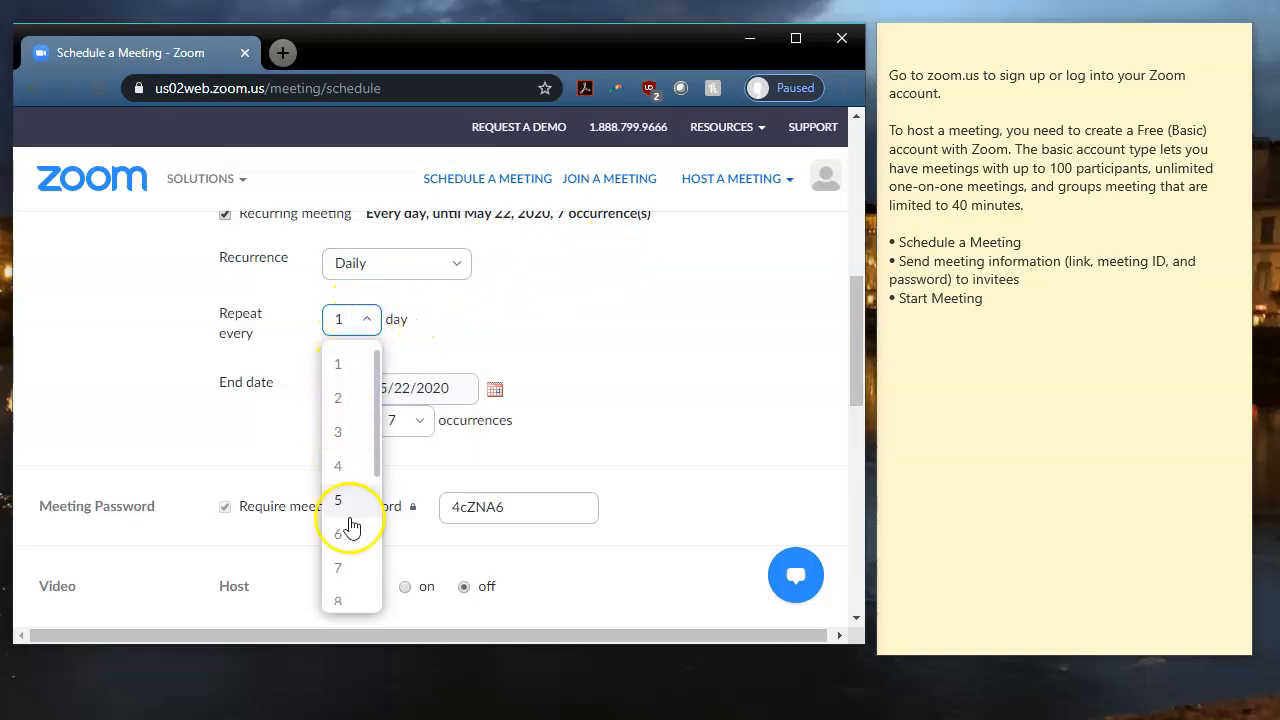
click(455, 265)
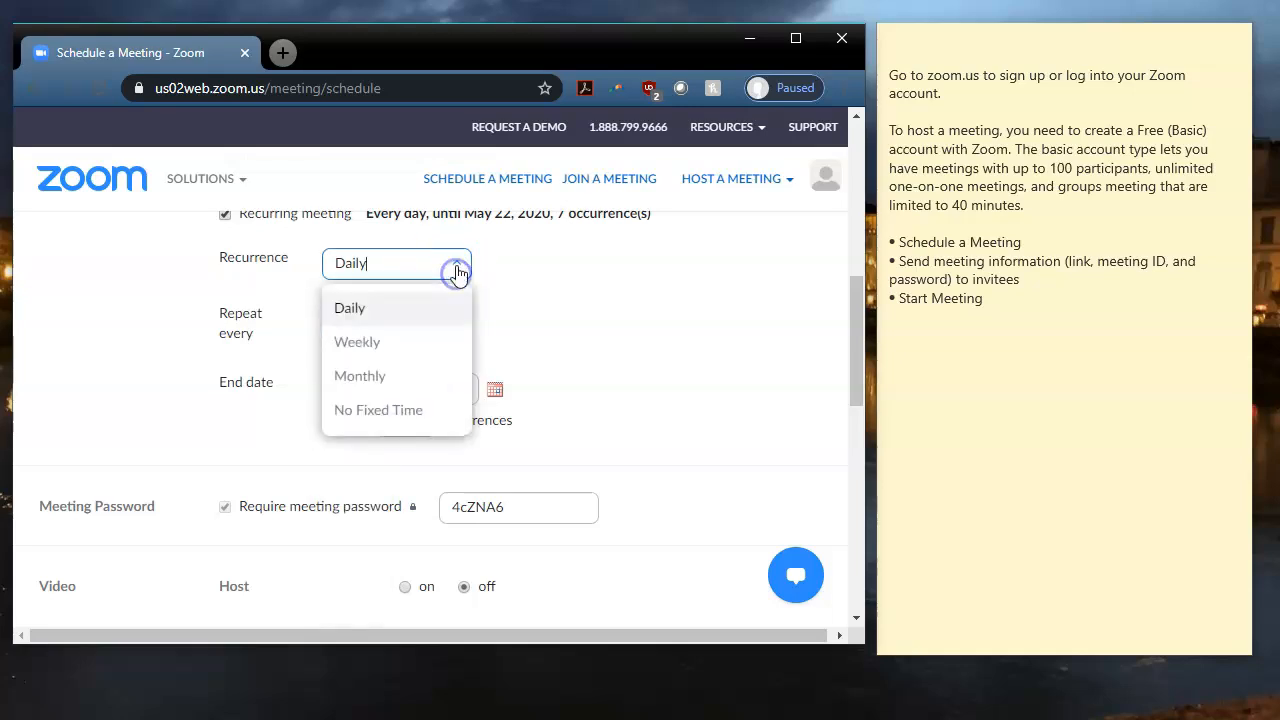
click(403, 343)
click(368, 321)
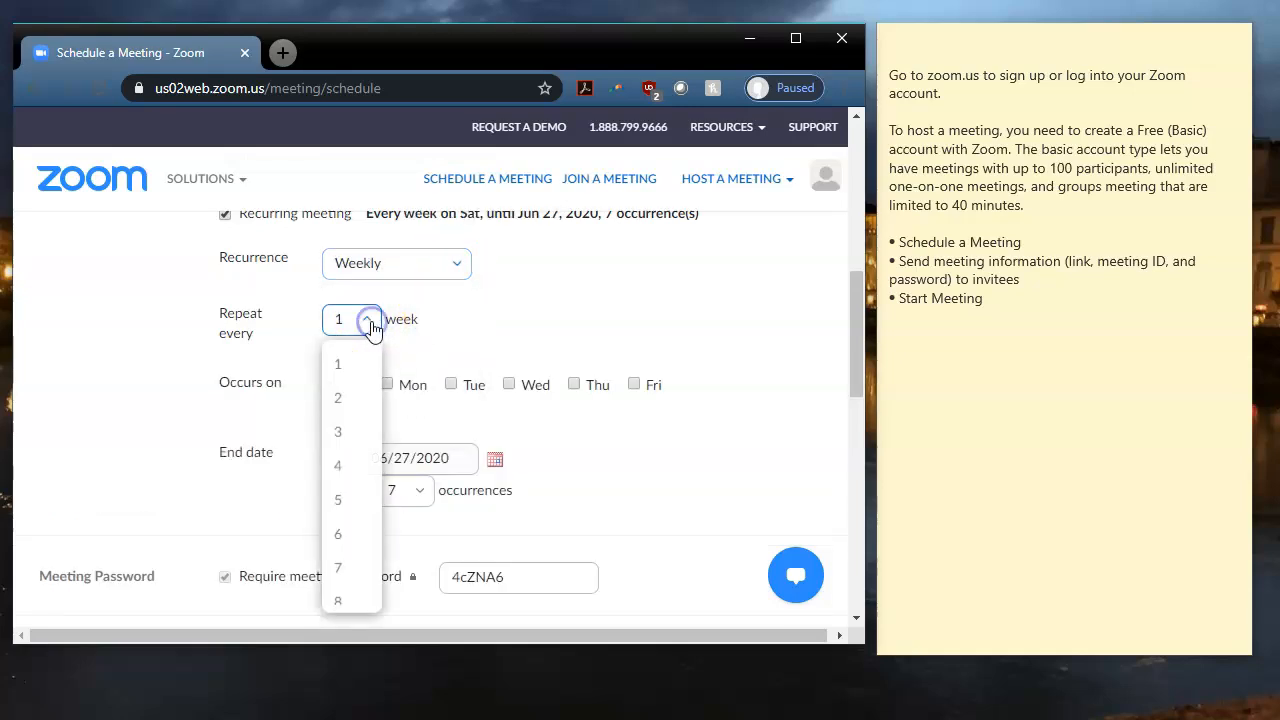
click(358, 405)
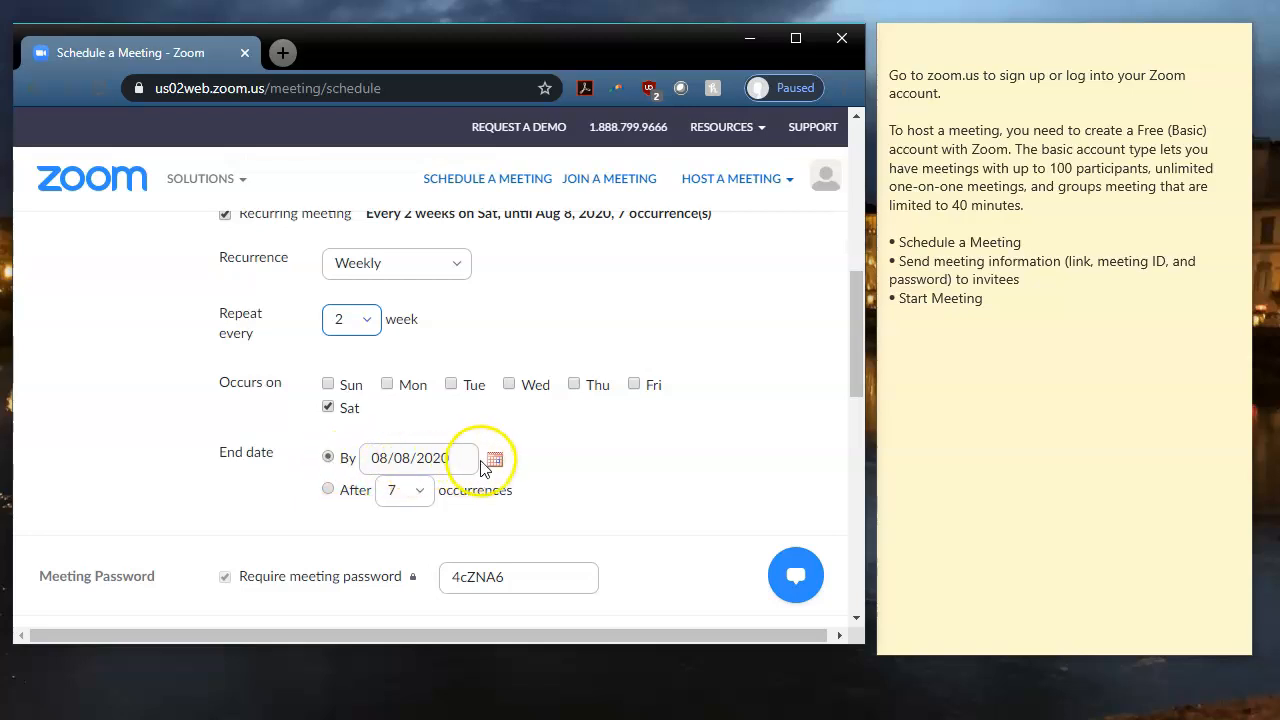
End the recurrence After 2 occurrences.
click(329, 490)
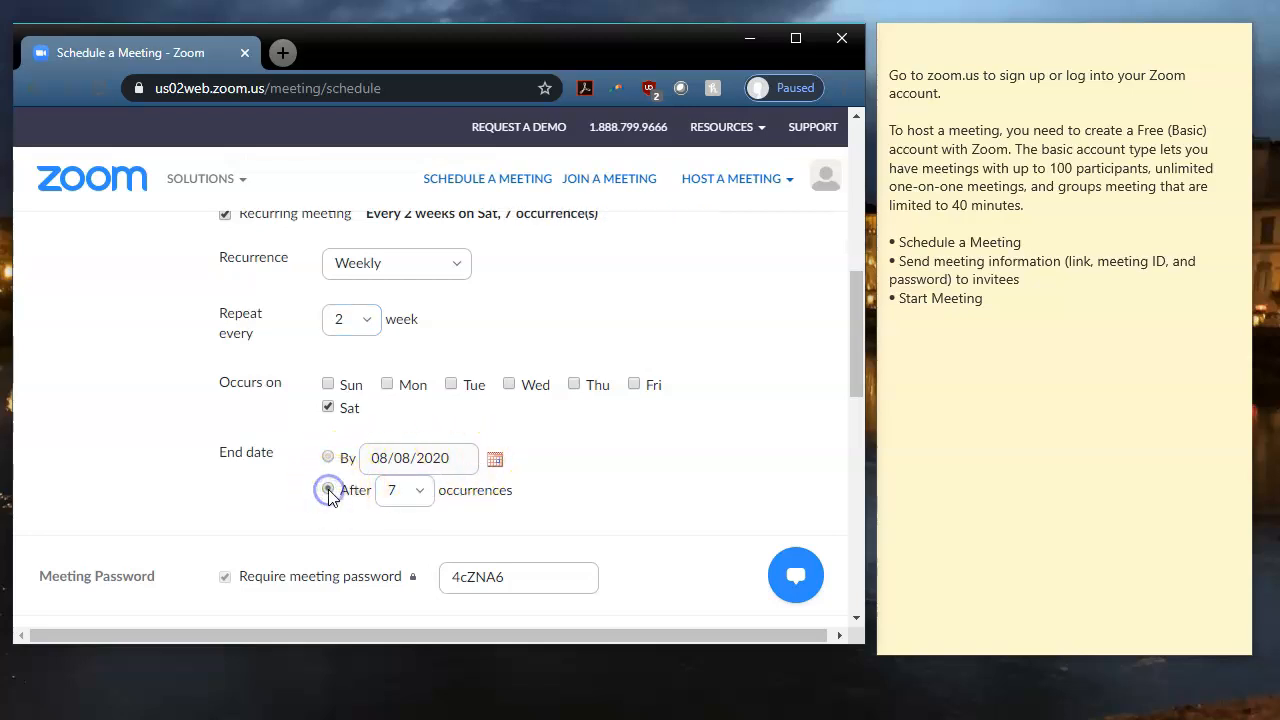
click(420, 500)
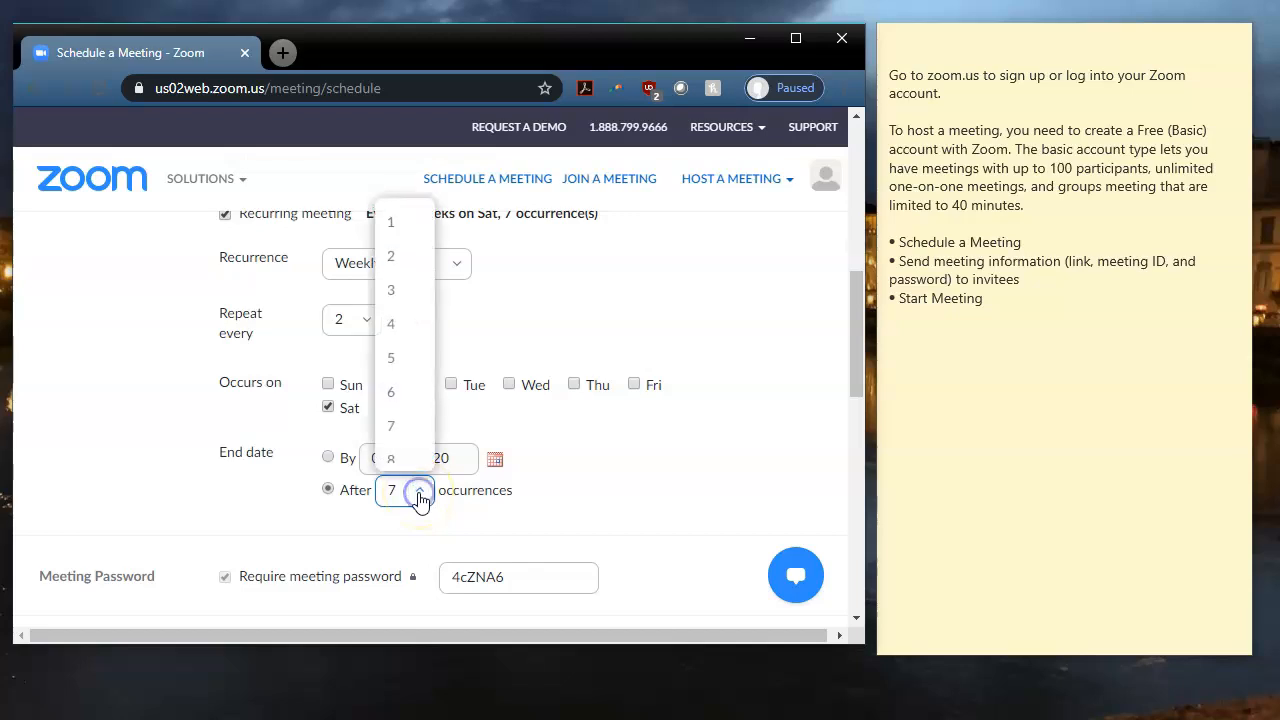
click(398, 260)
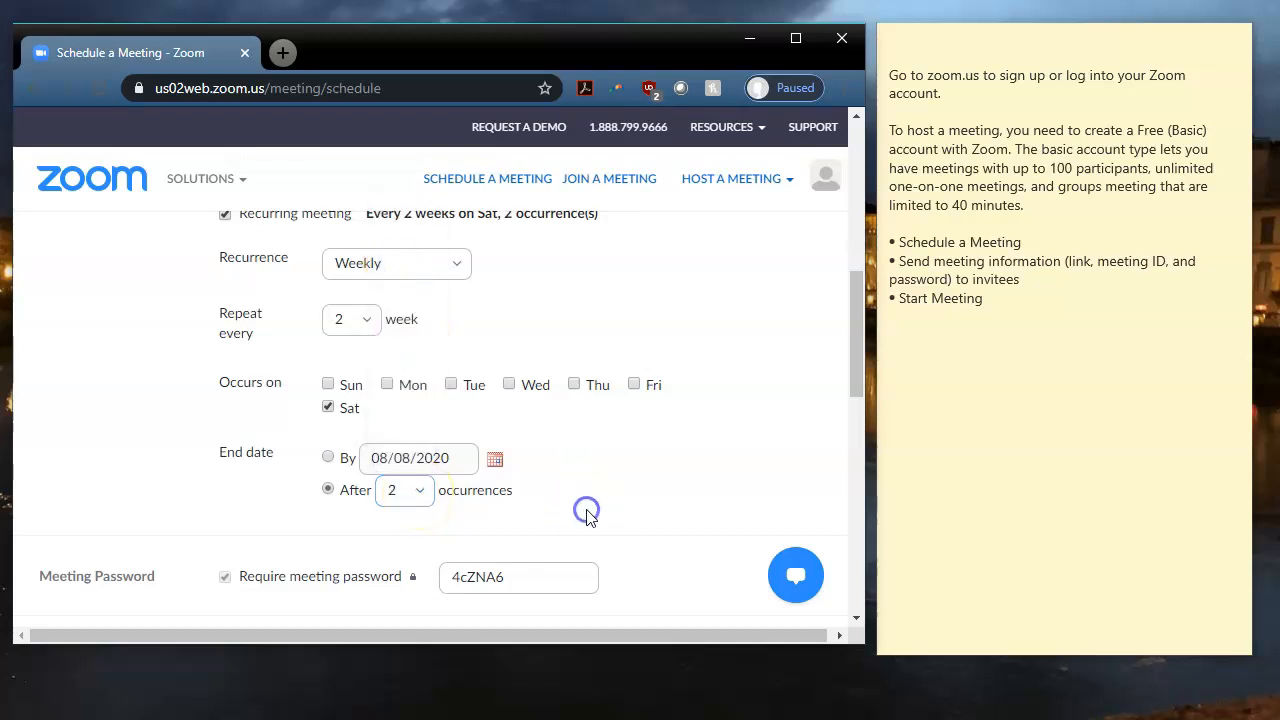
double_click(586, 511)
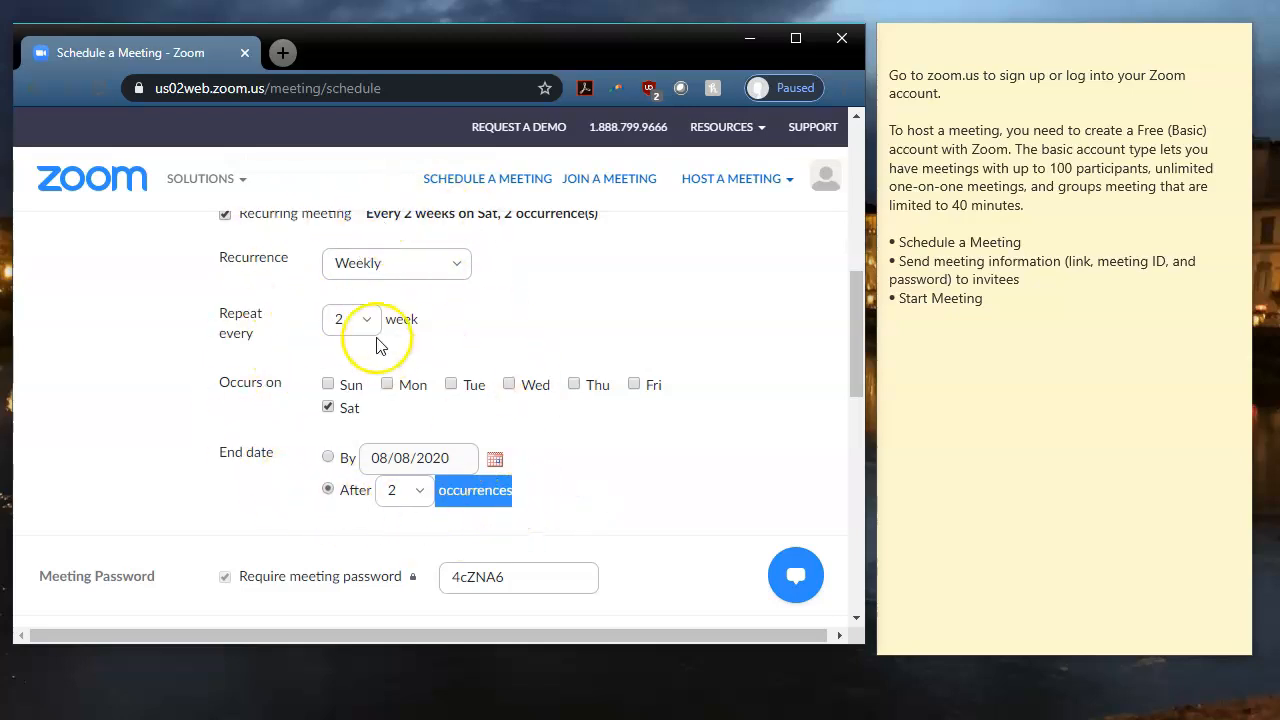
Uncheck Recurring meeting and replace the meeting password with a new one.
click(225, 216)
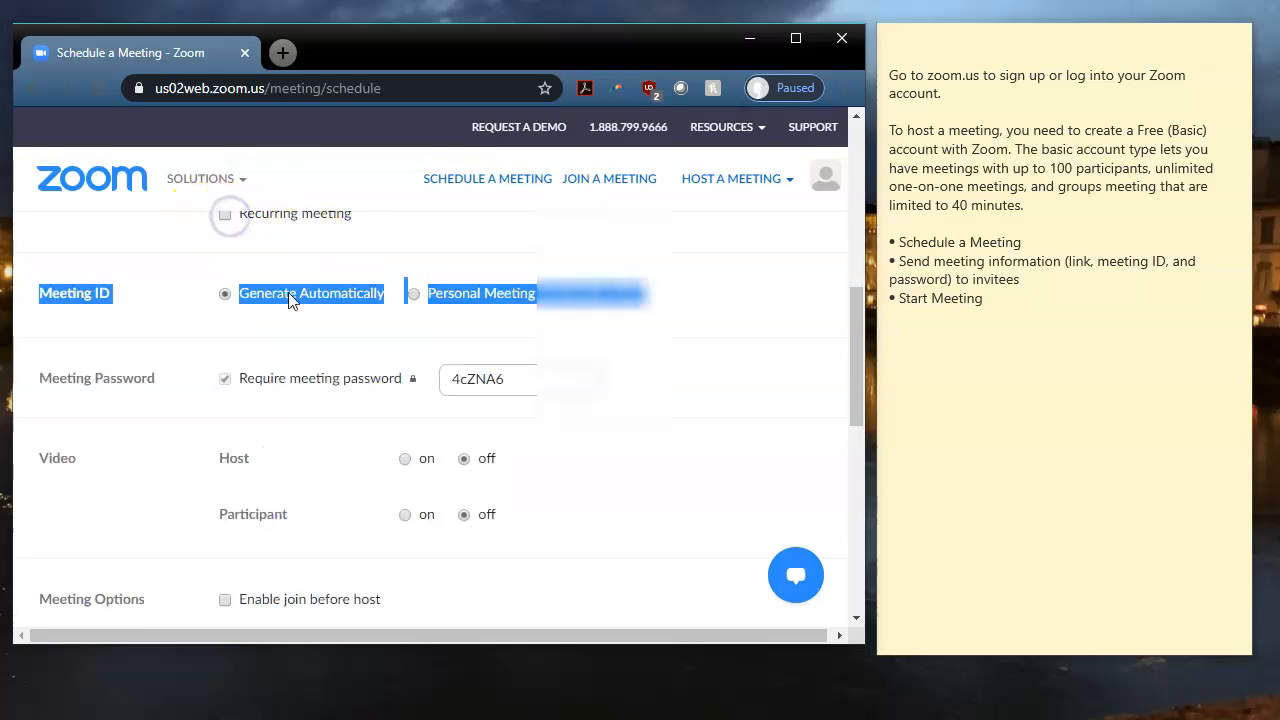
click(716, 335)
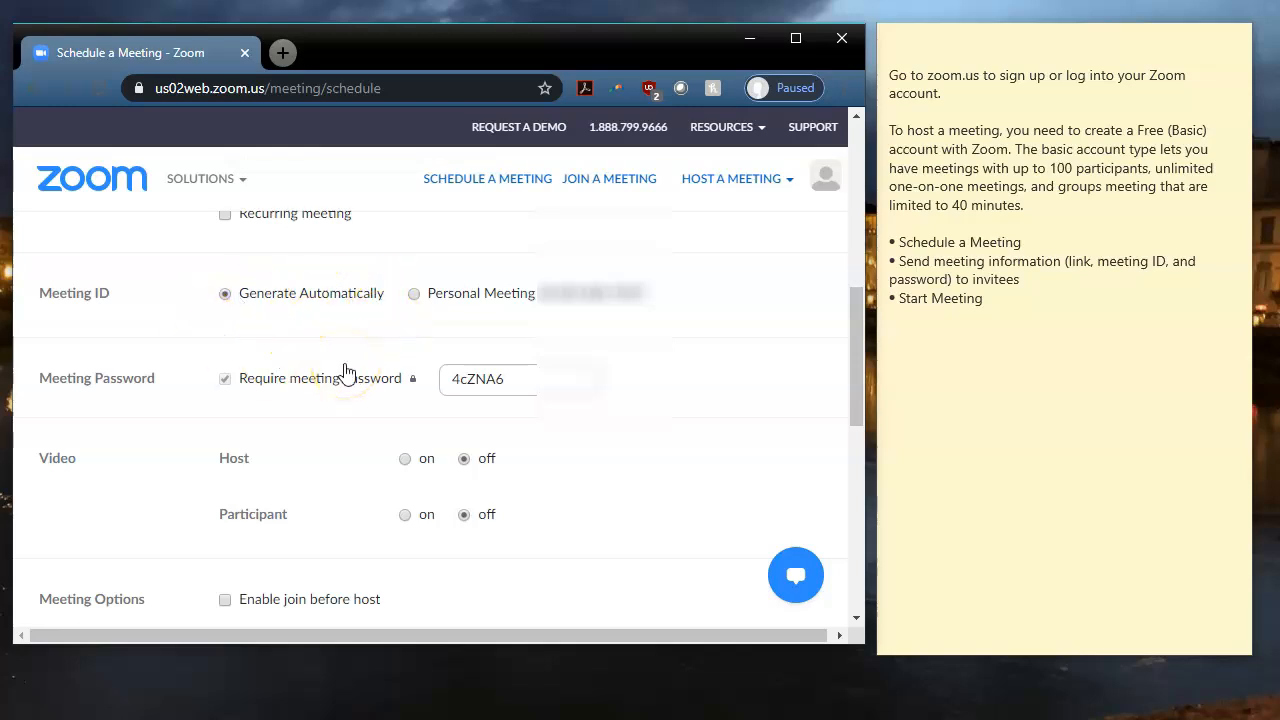
click(533, 371)
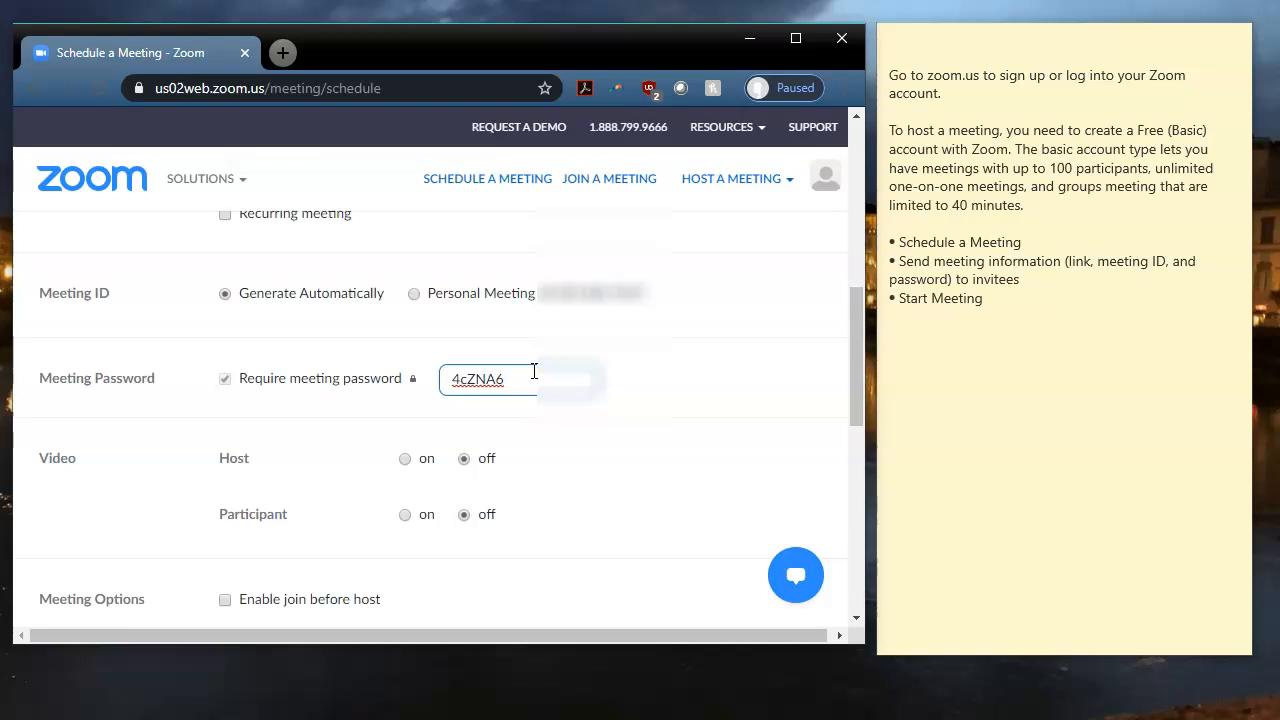
drag(531, 381, 423, 390)
key(BackSpace)
click(726, 432)
Set both Host and Participant video to on.
drag(855, 375, 843, 428)
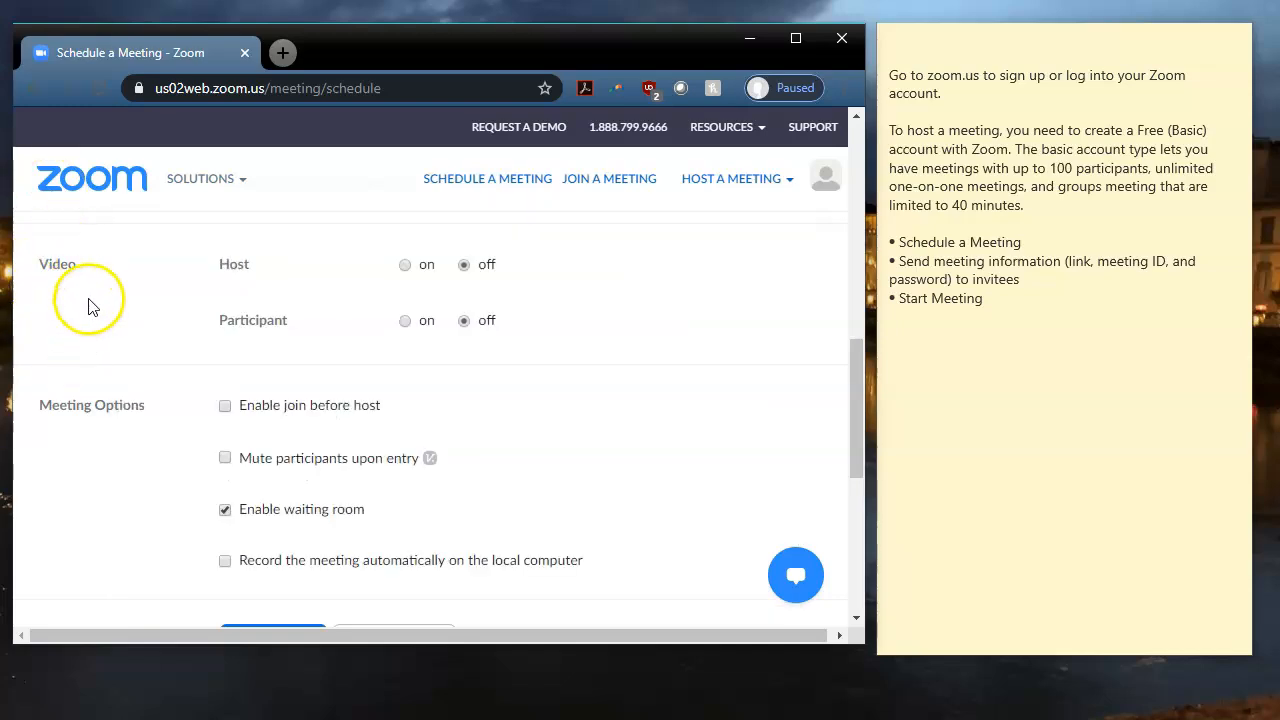
click(405, 265)
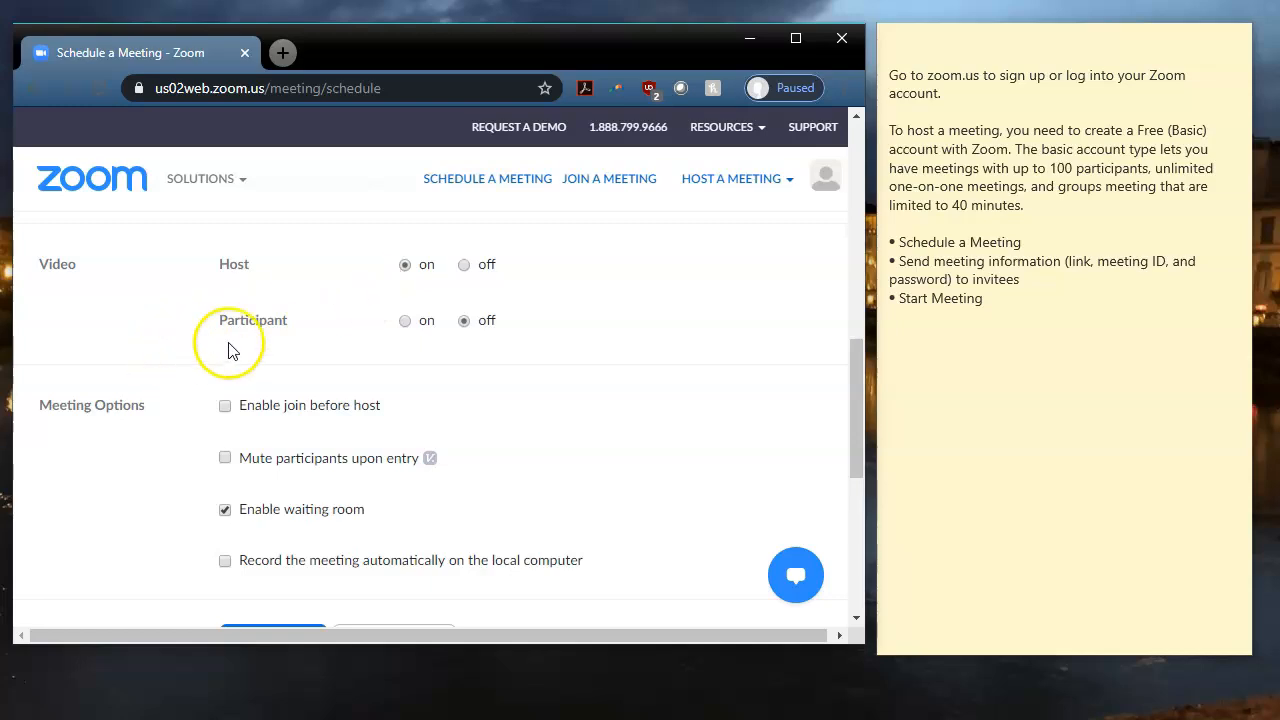
click(404, 321)
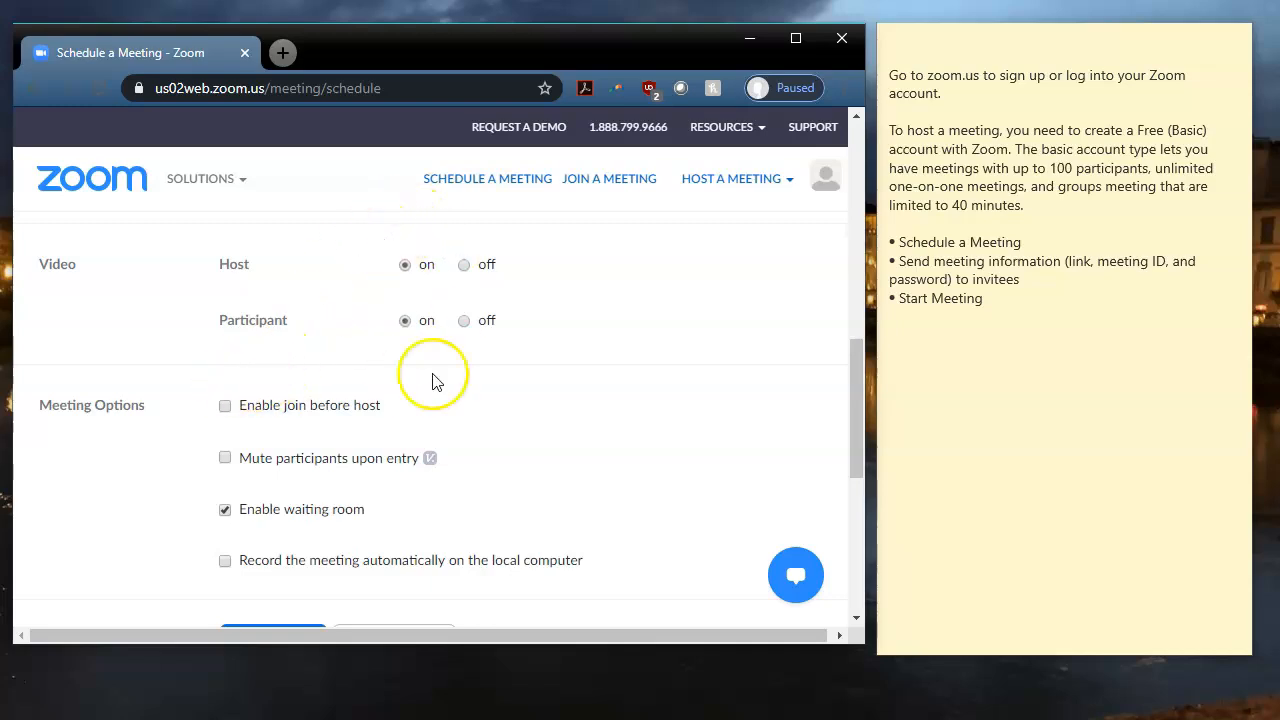
drag(857, 370, 850, 403)
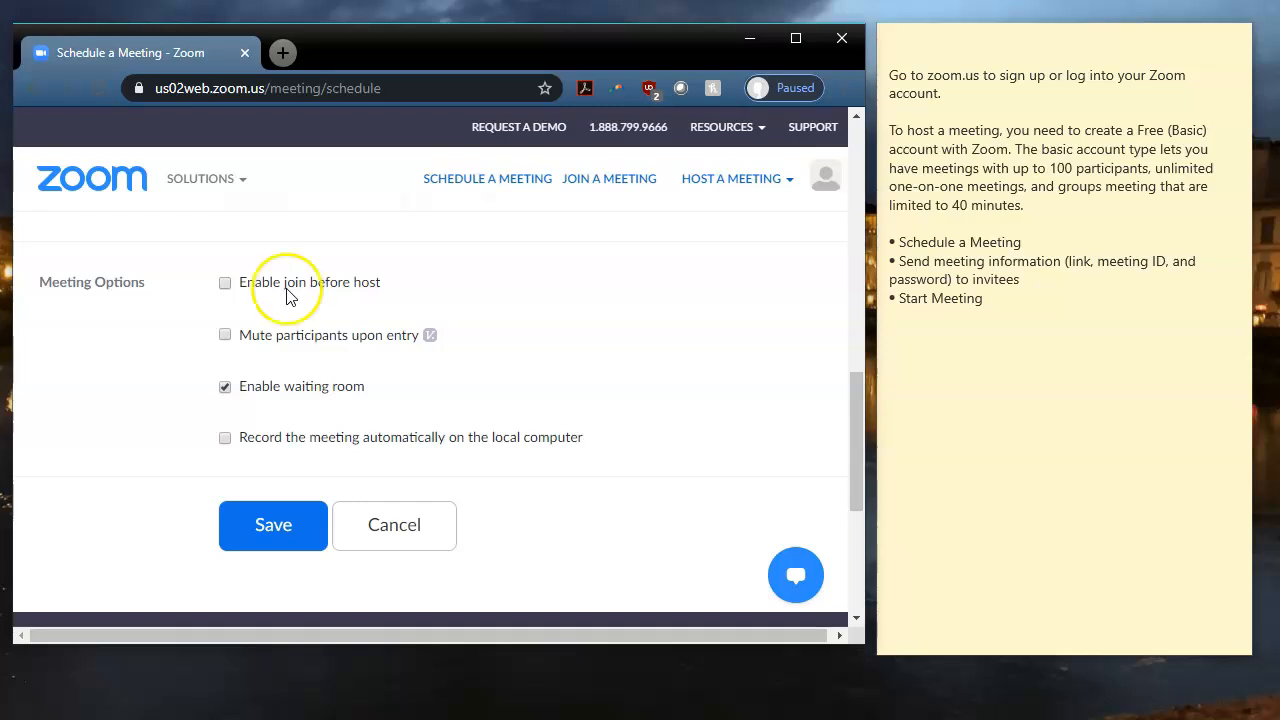
Toggle Enable join before host on and back off, then uncheck Enable waiting room.
click(225, 284)
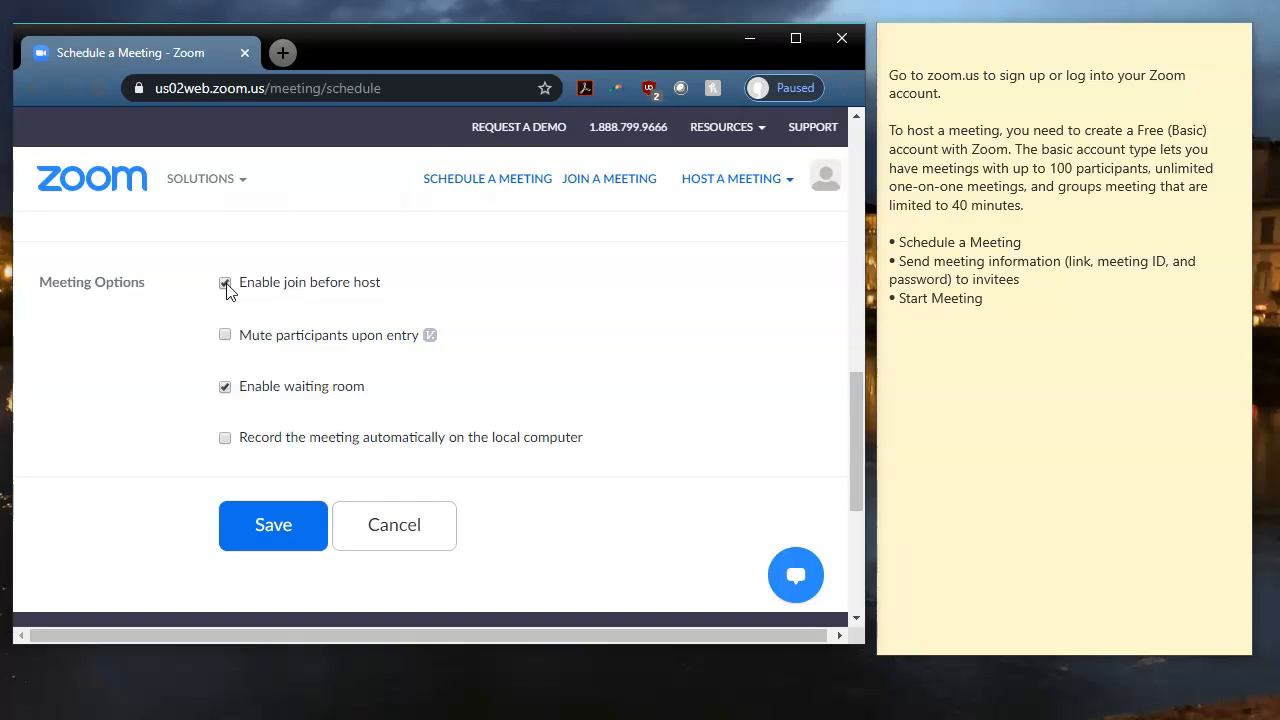
click(226, 284)
click(225, 387)
Save the meeting, then copy its invitation with Copy Meeting Invitation and close the dialog.
click(232, 524)
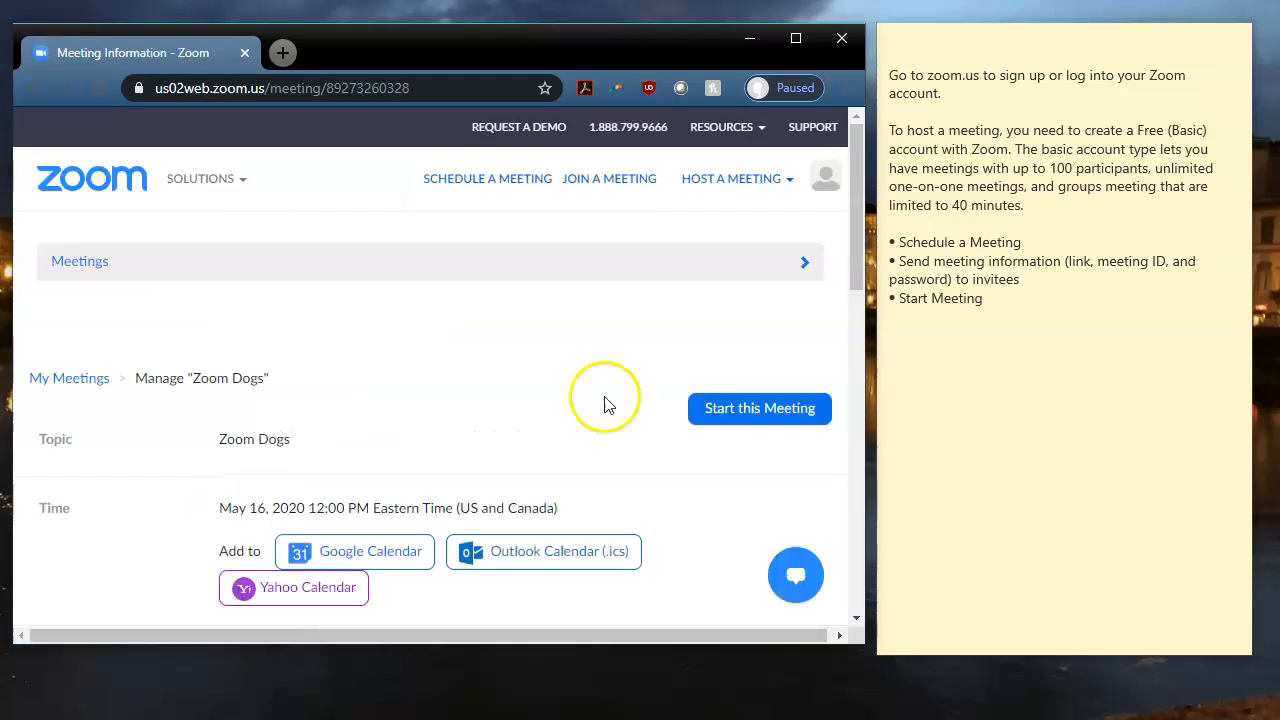
drag(852, 225, 837, 377)
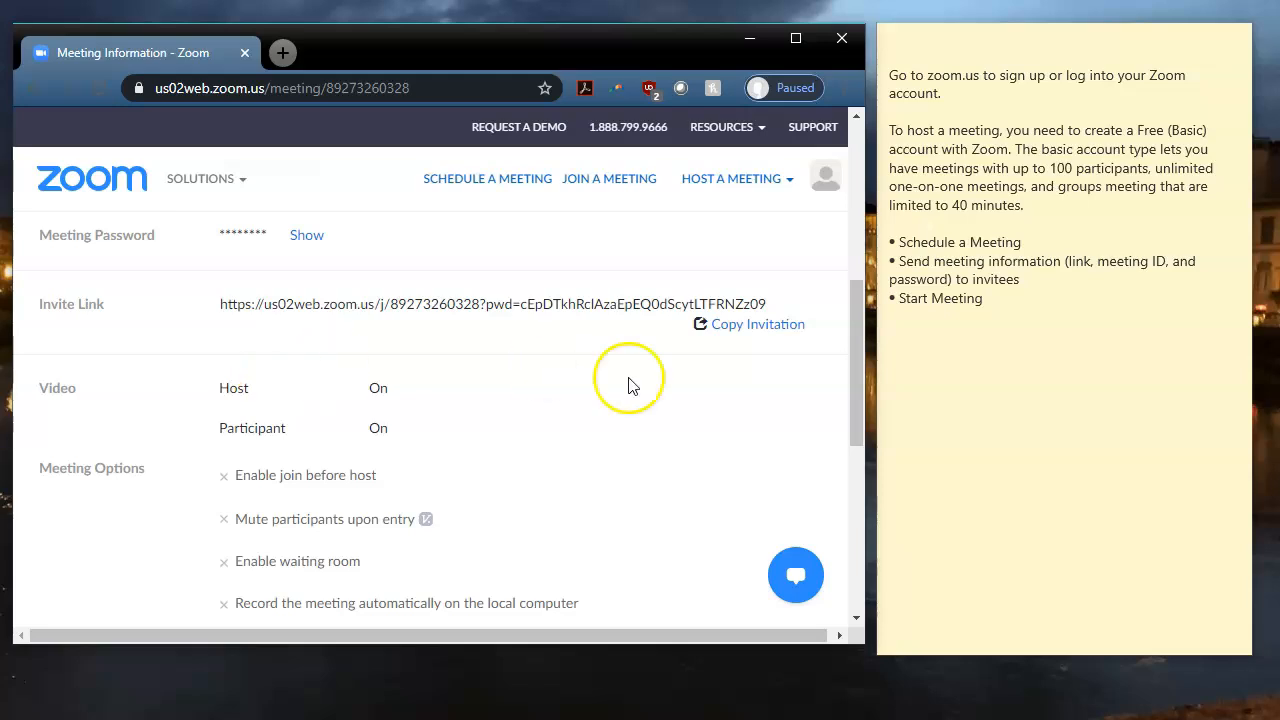
click(752, 330)
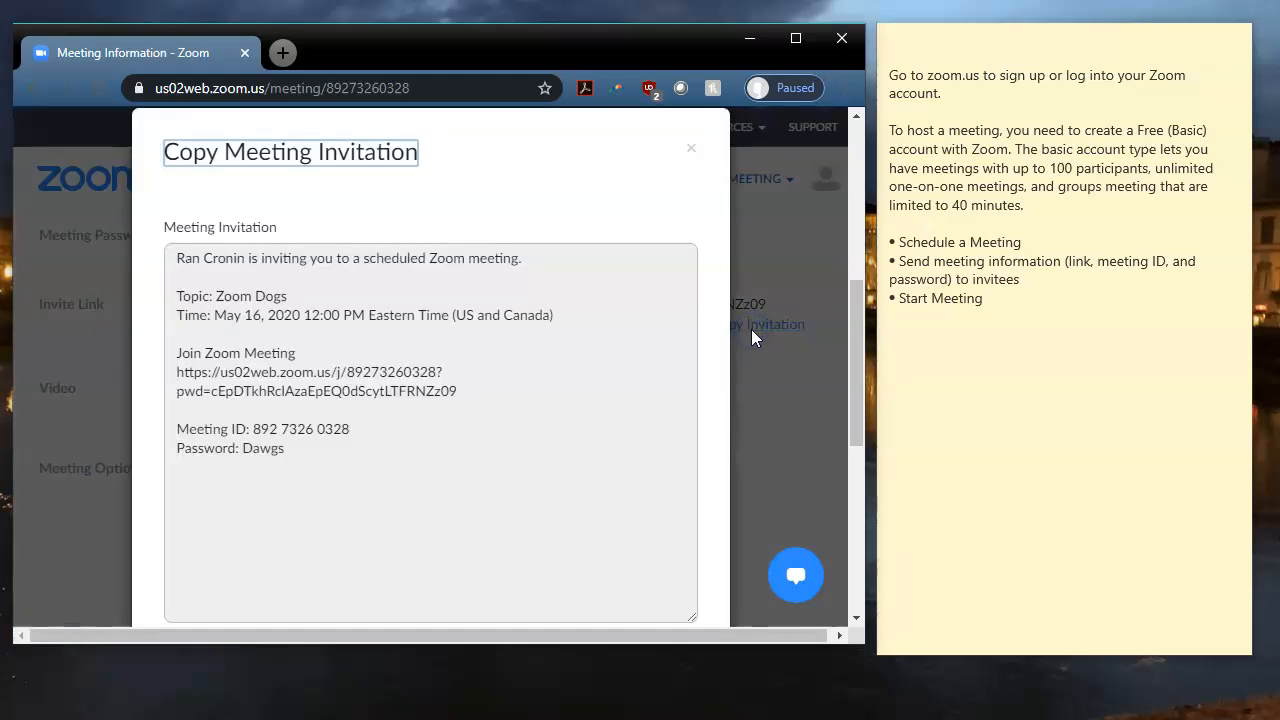
mouse_move(854, 292)
mouse_down()
mouse_move(845, 331)
mouse_move(845, 295)
mouse_up()
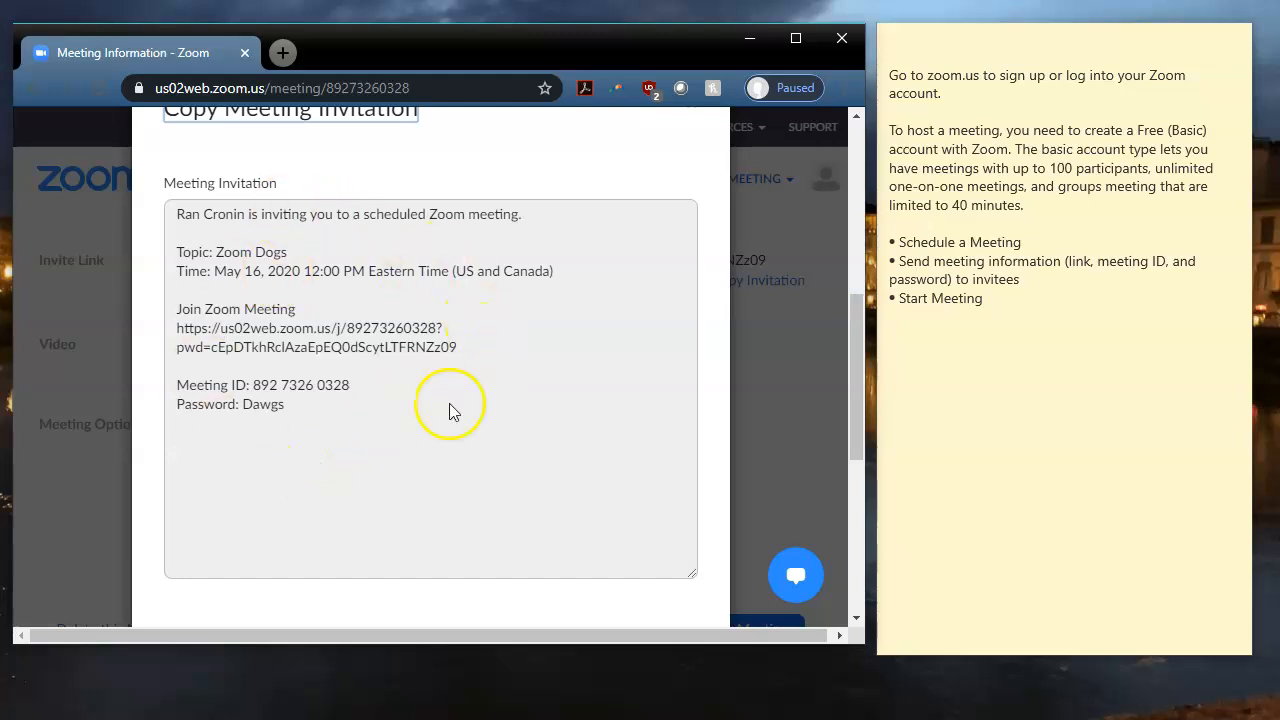
drag(849, 366, 848, 418)
click(534, 512)
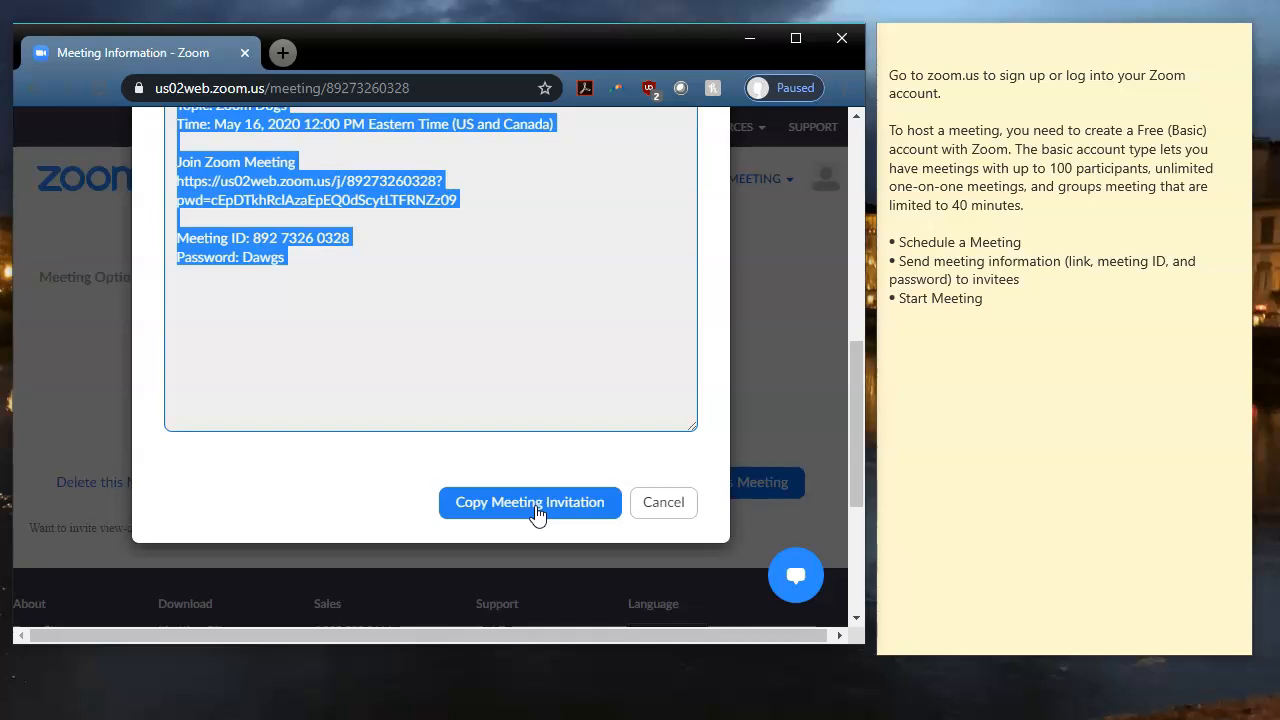
click(672, 502)
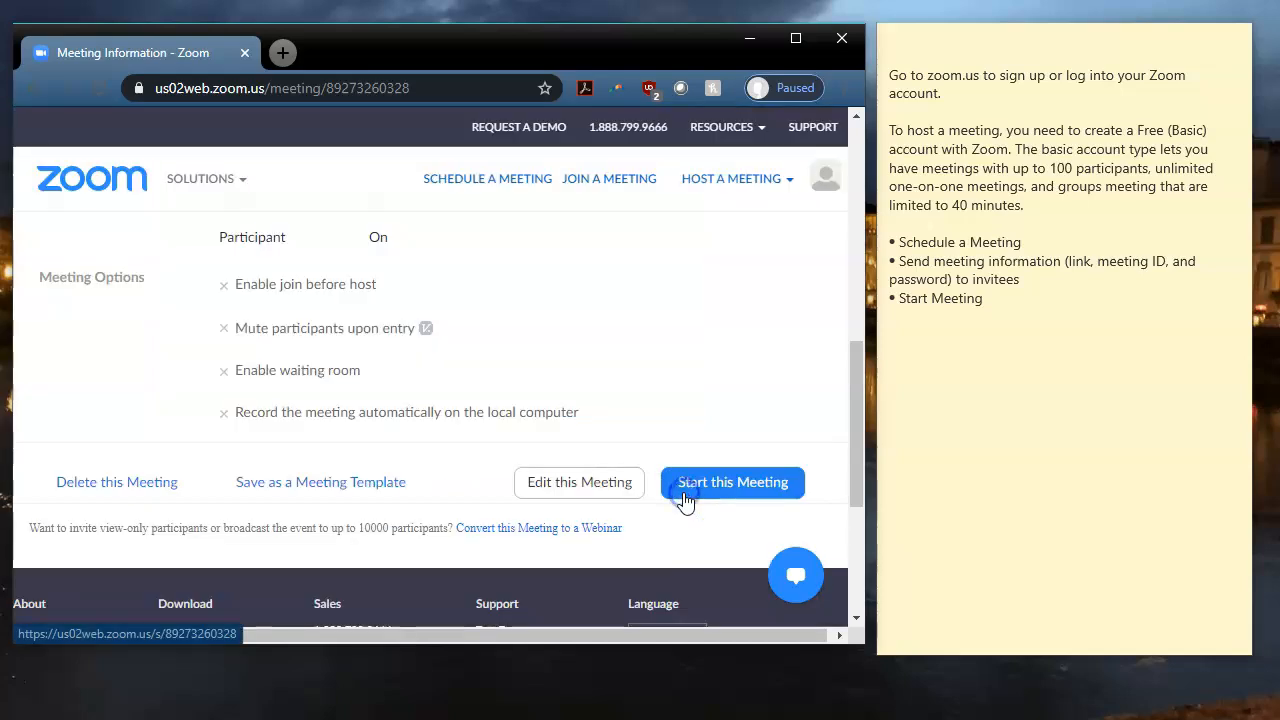
Add the lines 'Ctrl + C (button copy)' and 'Ctrl + V = paste' to the sticky note.
click(316, 40)
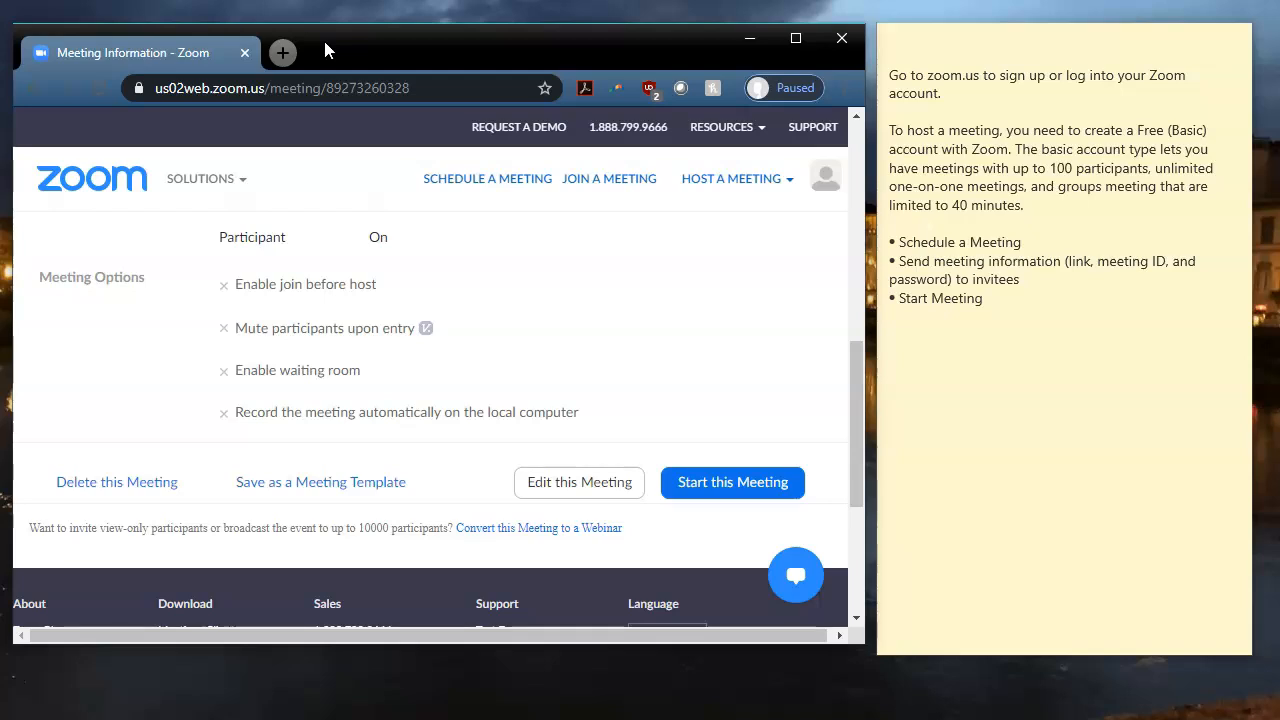
click(1088, 371)
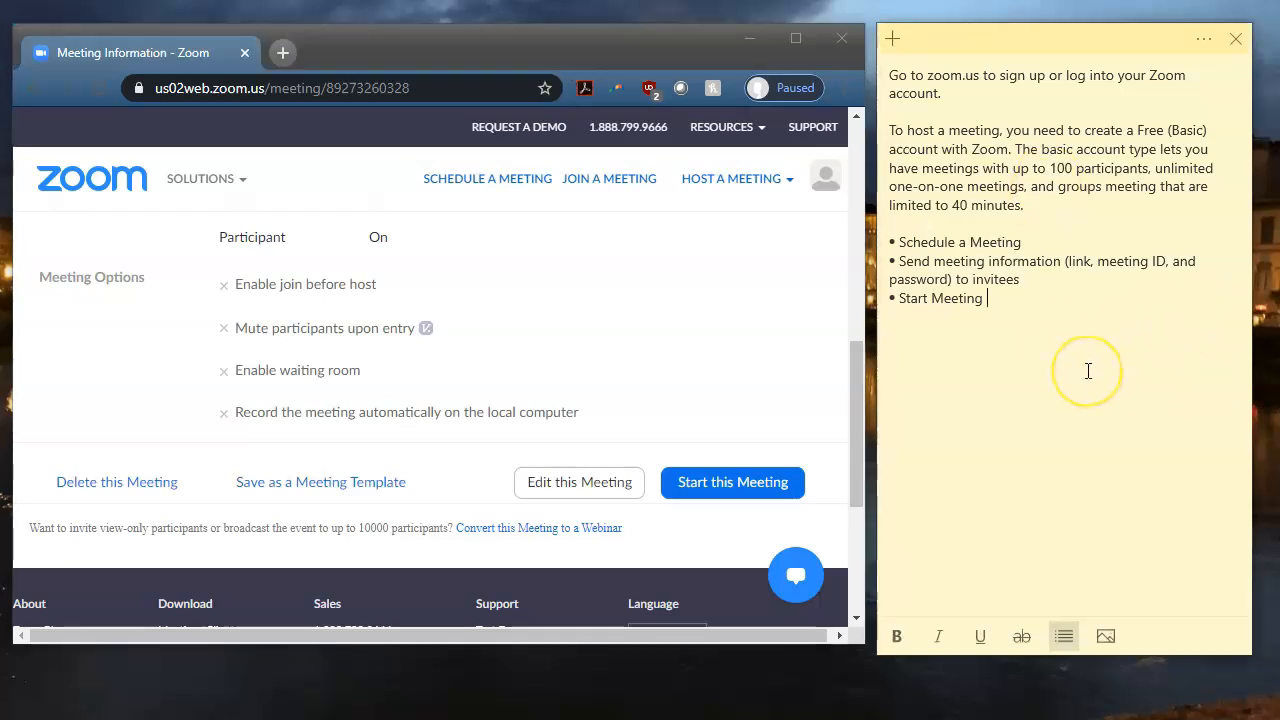
text(Ctrl )
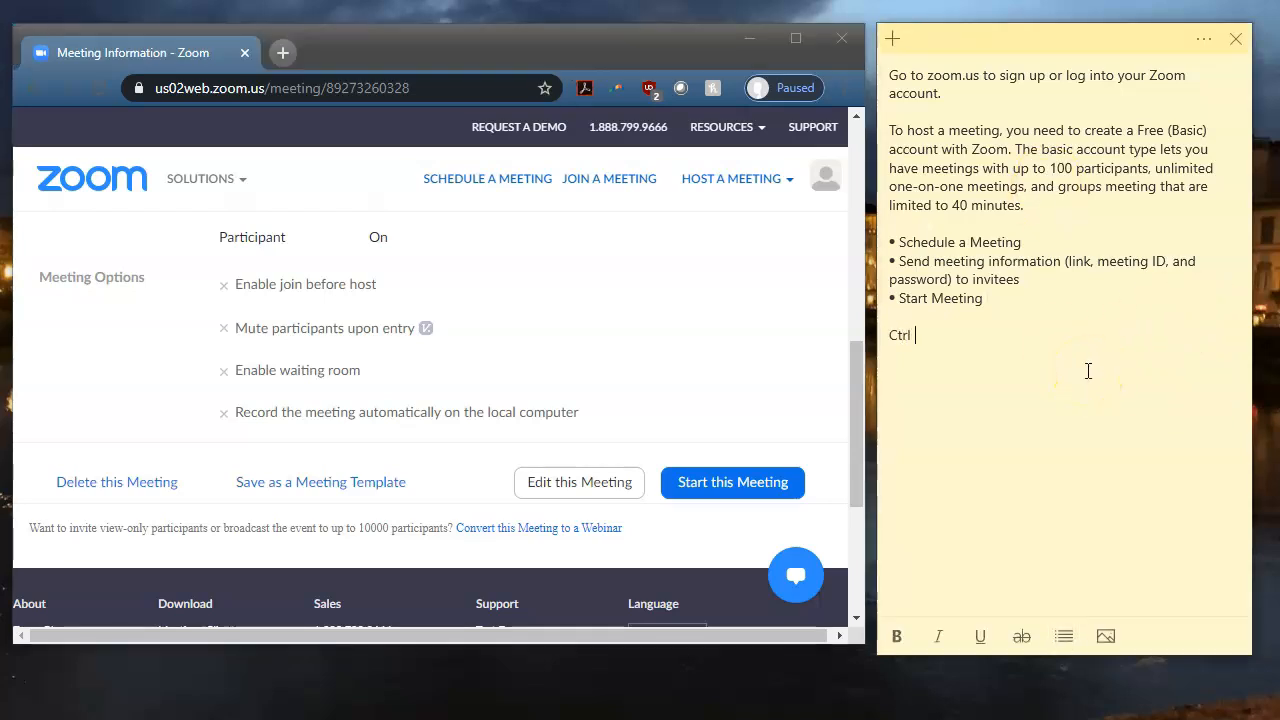
text(+ C)
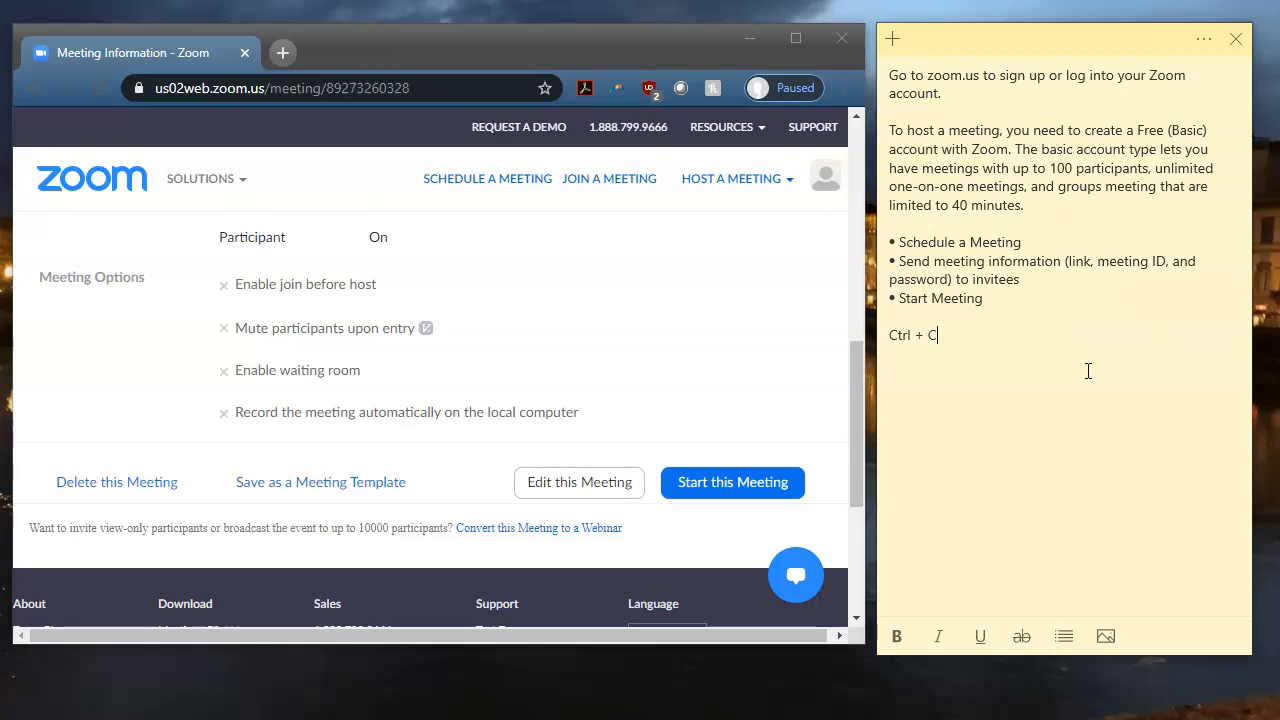
text( (button )
text(copy) )
text(Ctrl +)
key(BackSpace)
text(+ V = paste)
key(Return)
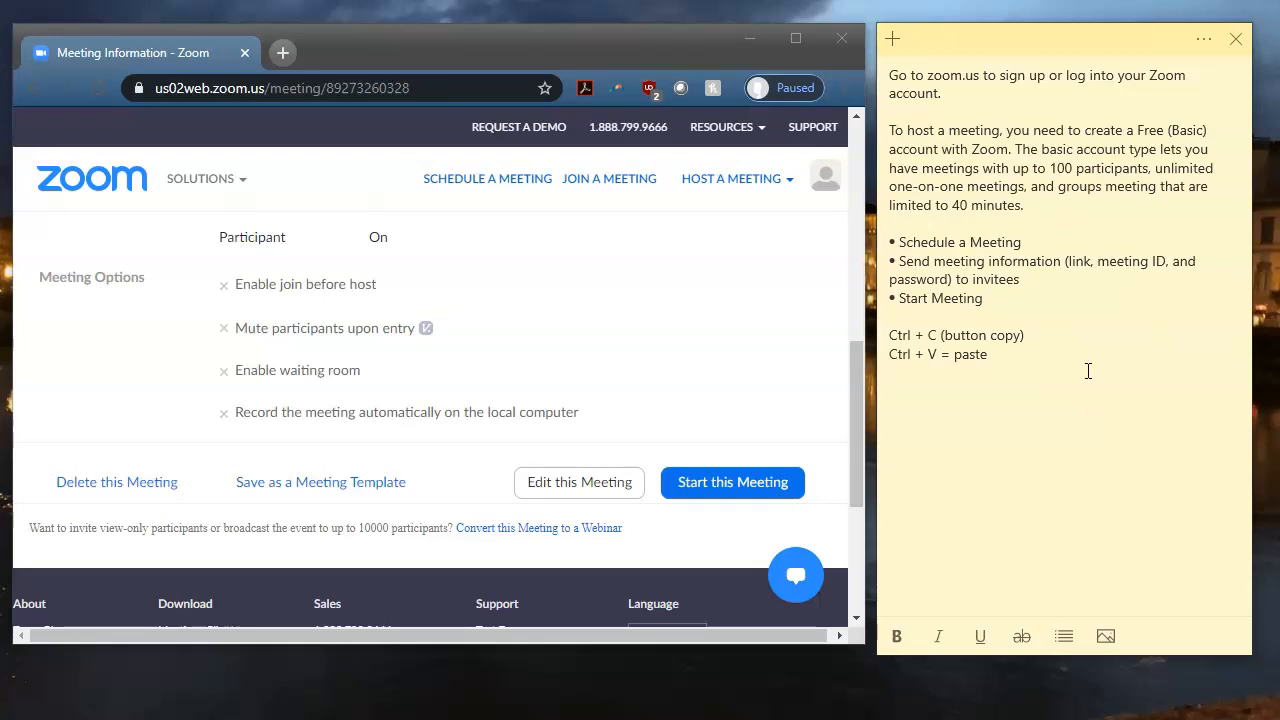
Paste the Zoom Dogs invitation and append '(Macbook = Cmd + C / V)' to the paste line.
key(ctrl+v)
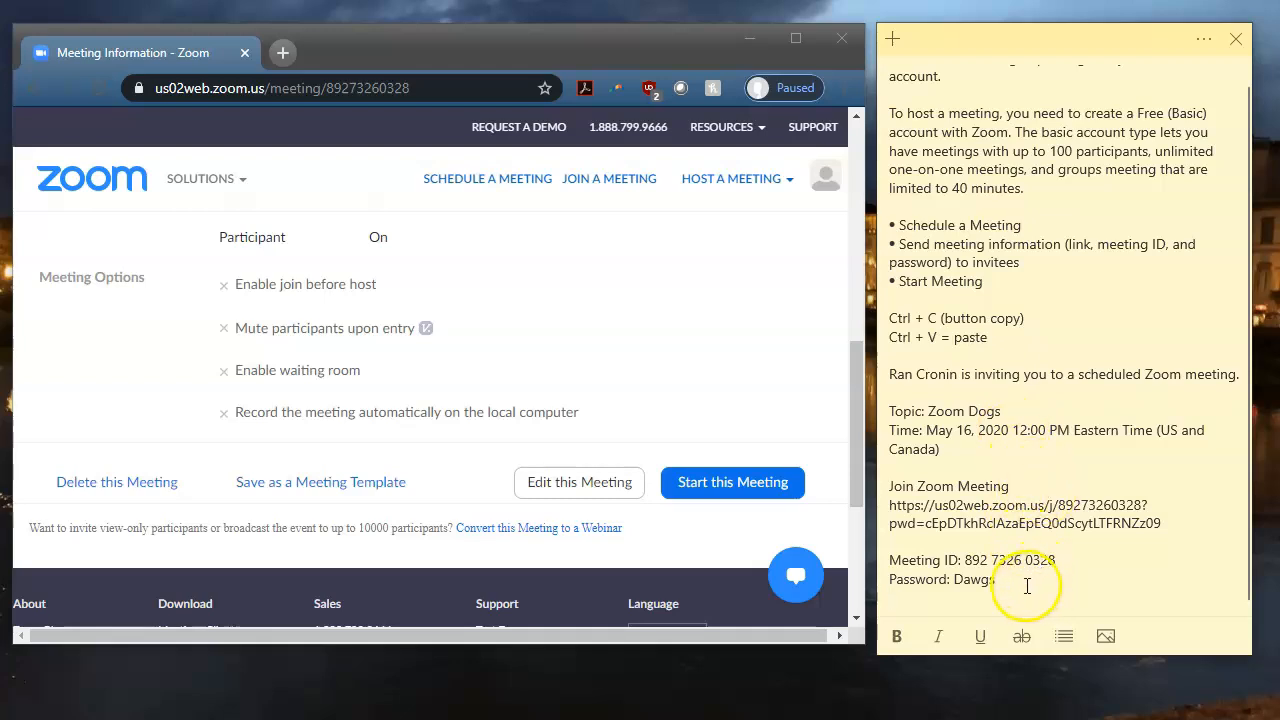
click(1000, 337)
text((Macbo)
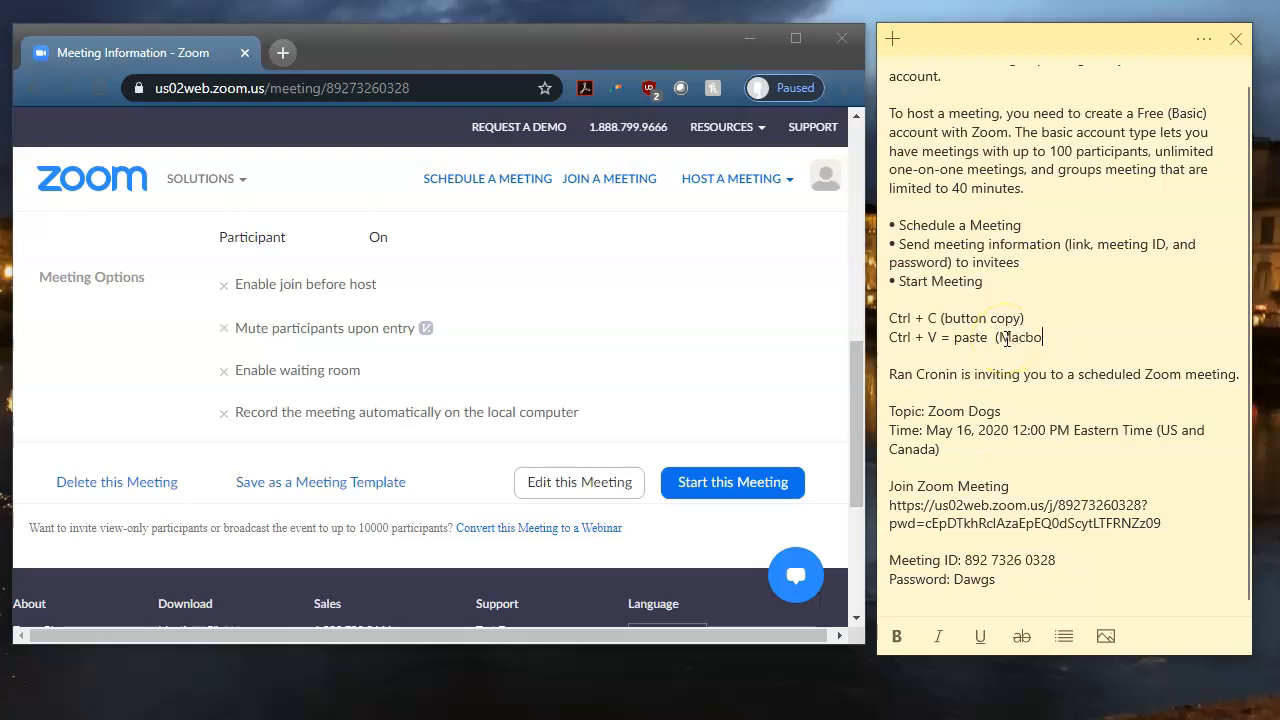
text(ok = )
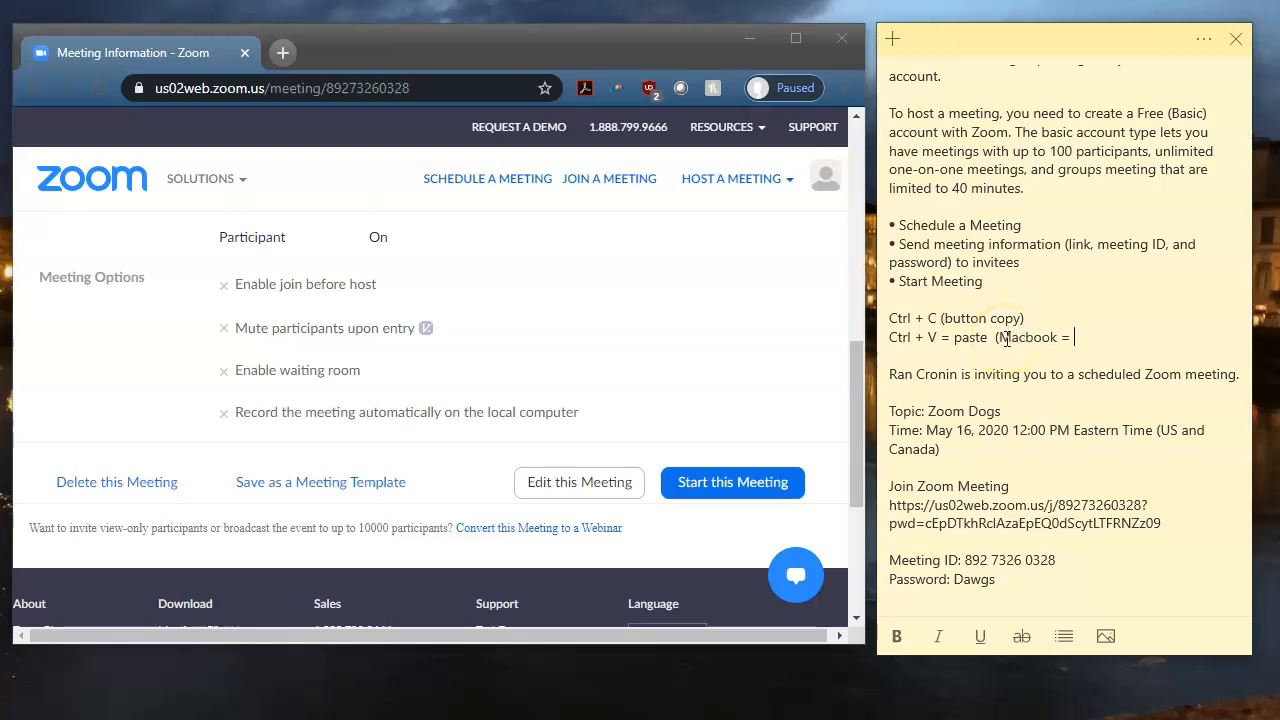
text(Cmd + C / V))
Open a new tab, try gmail.com, yahoo.com and aol.com in the address bar, then clear it.
click(280, 52)
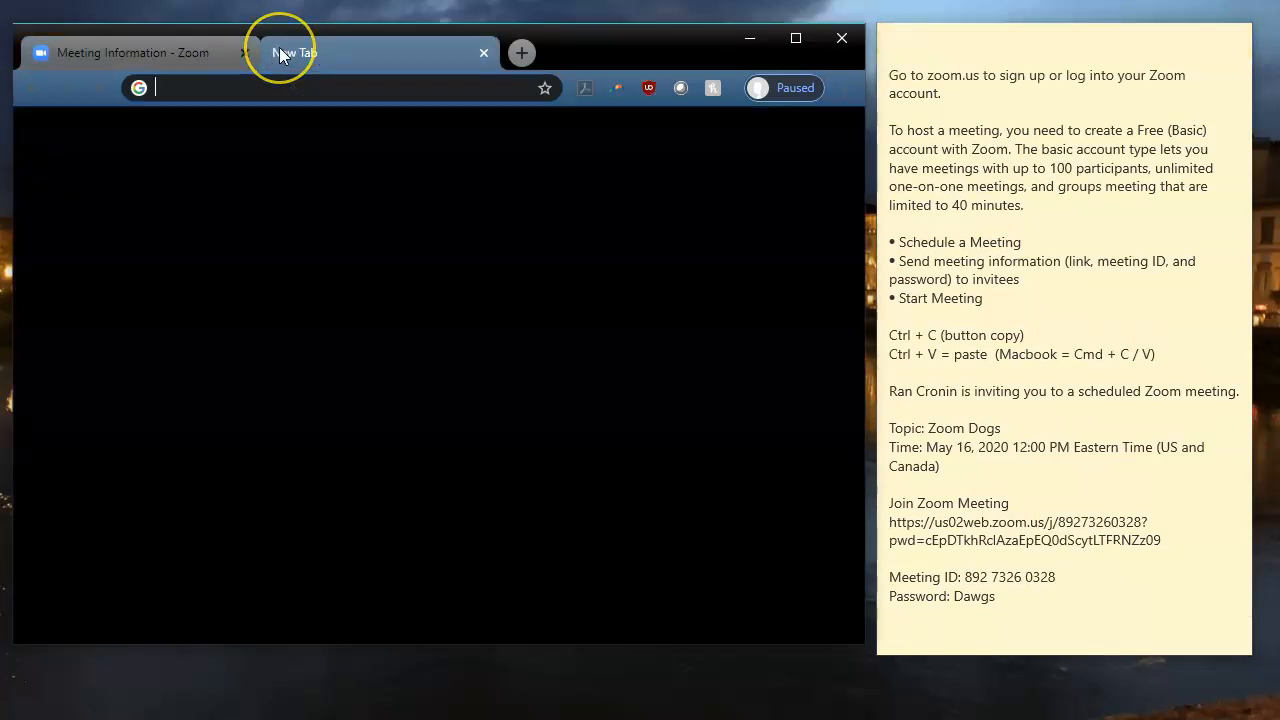
text(gmail.com)
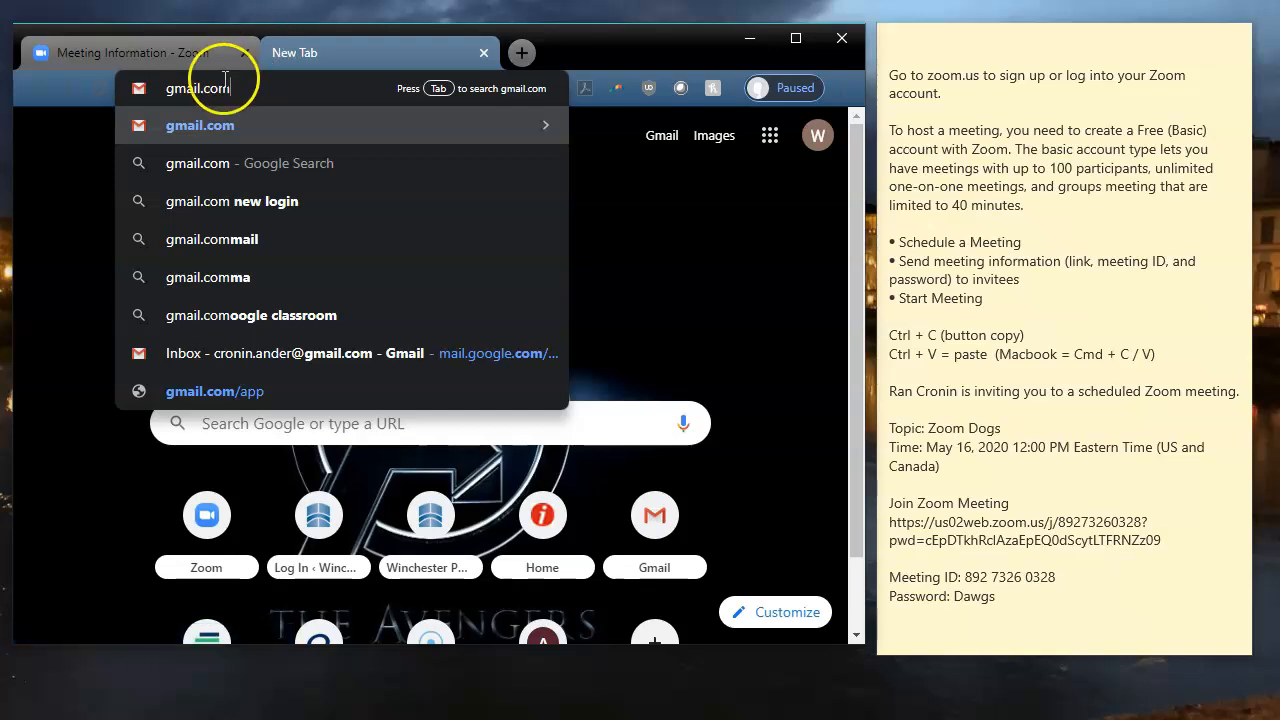
drag(224, 86, 88, 90)
text(yahoo.com)
key(BackSpace)
key(BackSpace)
key(BackSpace)
key(BackSpace)
key(BackSpace)
key(BackSpace)
key(BackSpace)
key(BackSpace)
key(BackSpace)
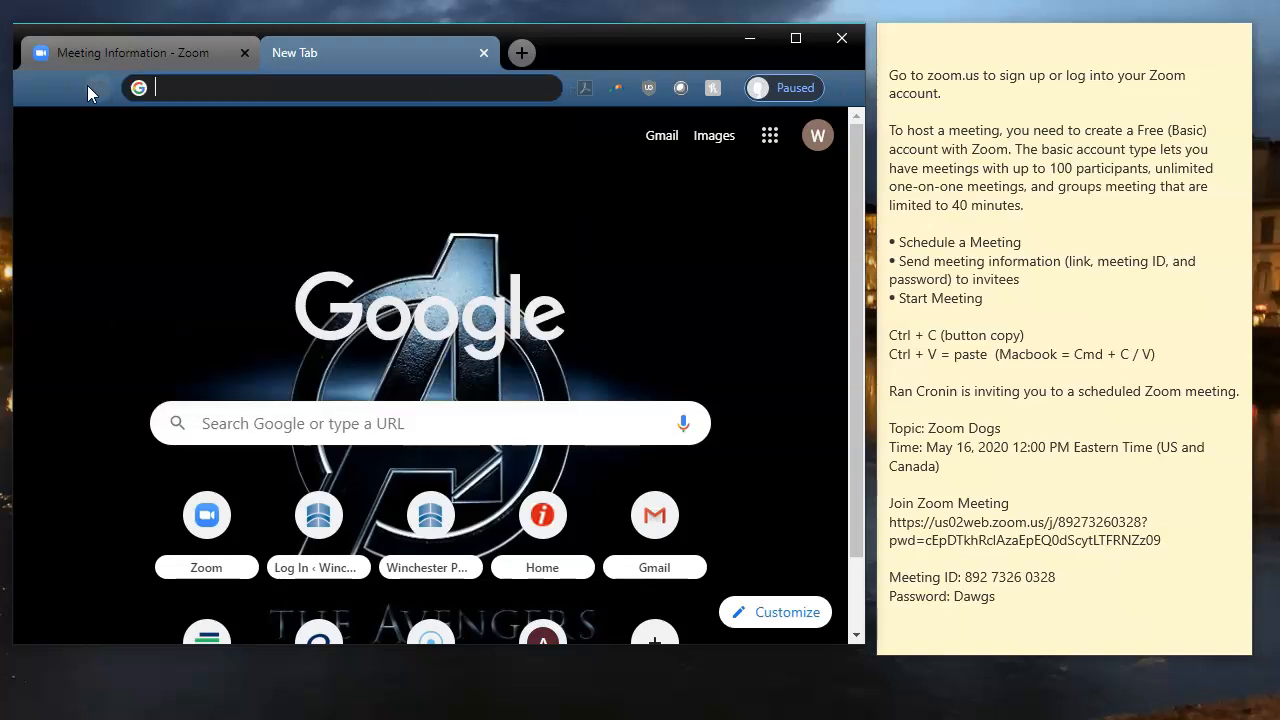
text(aol.com)
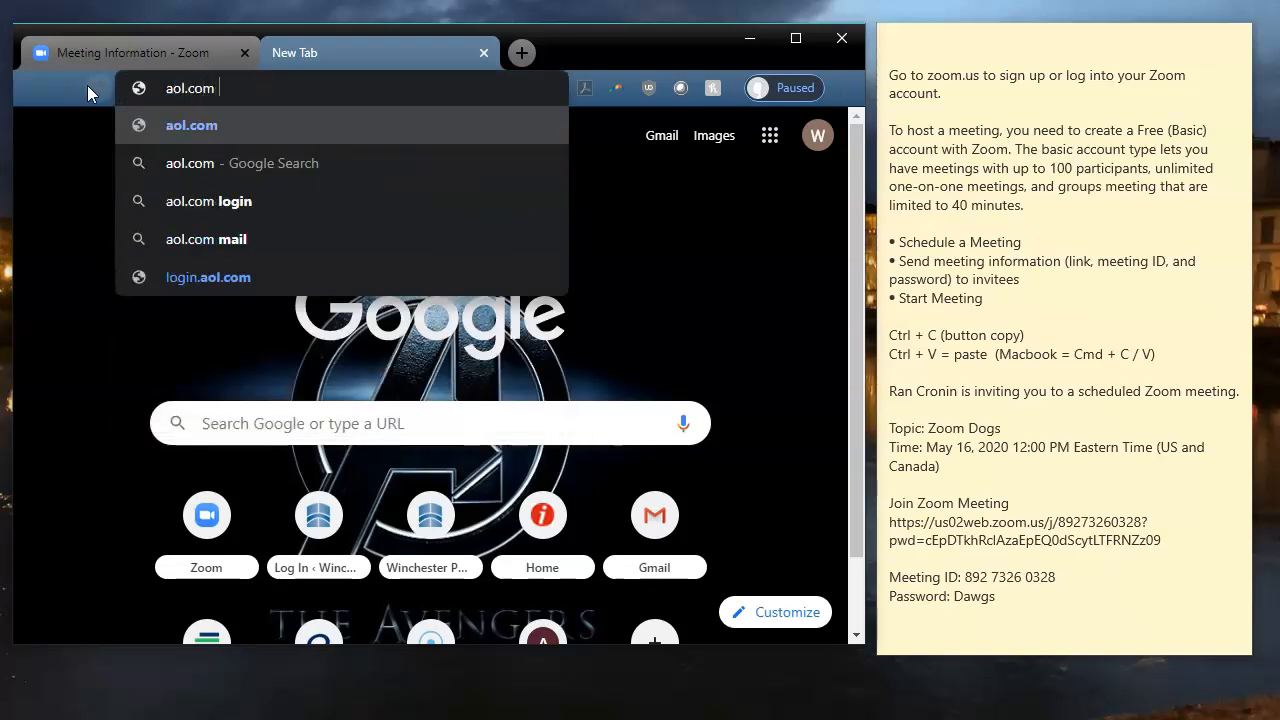
key(BackSpace)
key(BackSpace)
key(BackSpace)
key(BackSpace)
key(BackSpace)
key(BackSpace)
key(BackSpace)
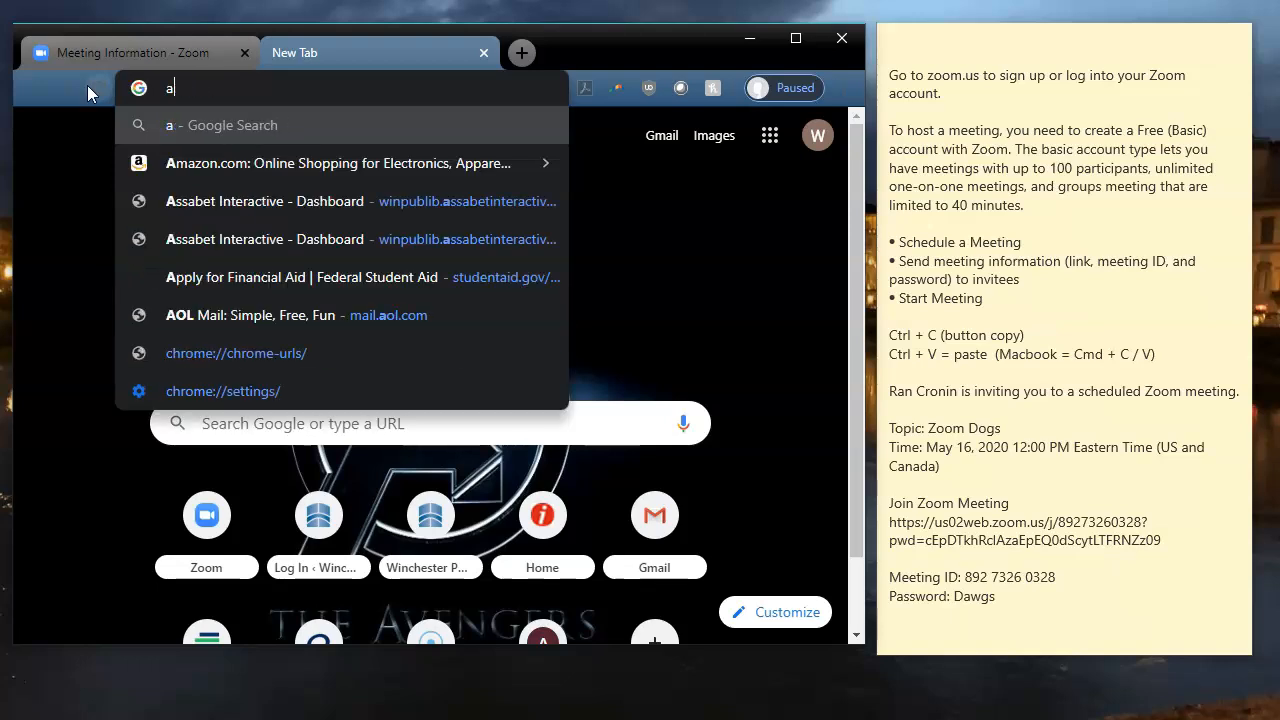
key(BackSpace)
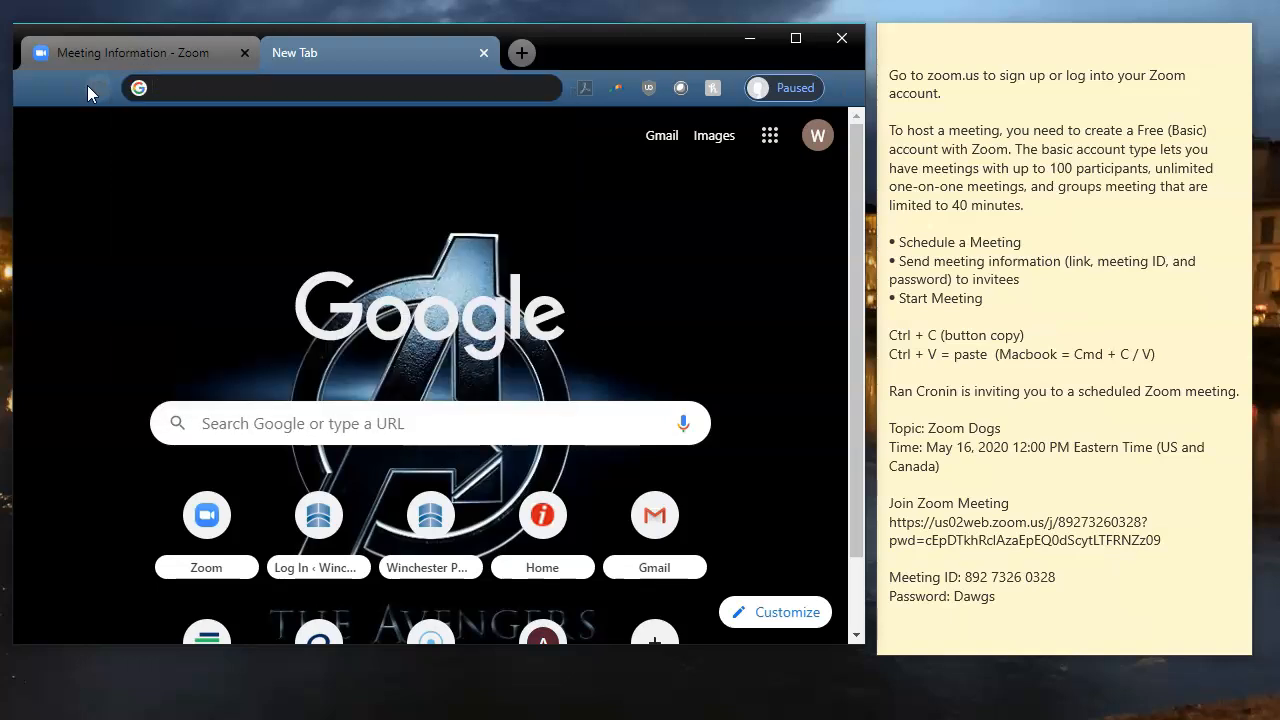
Close the blank New Tab and remove the pasted Zoom Dogs invitation from the sticky note.
click(485, 52)
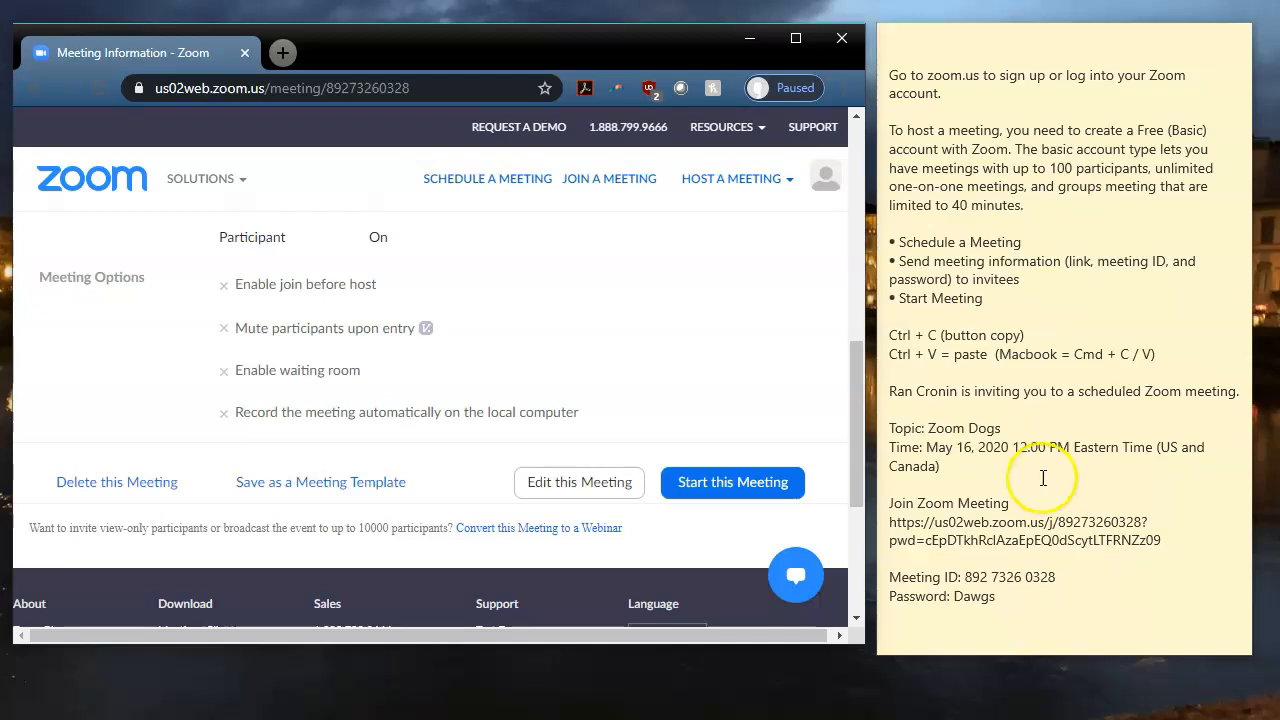
click(1155, 540)
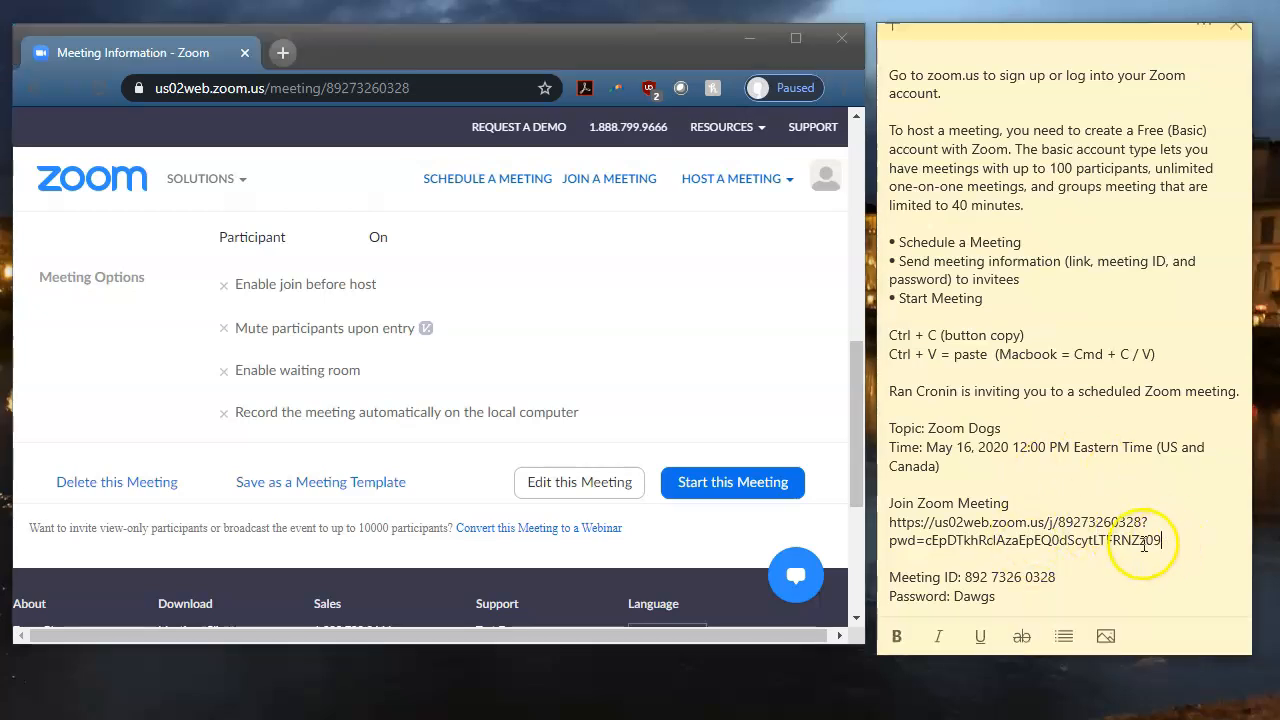
click(1005, 600)
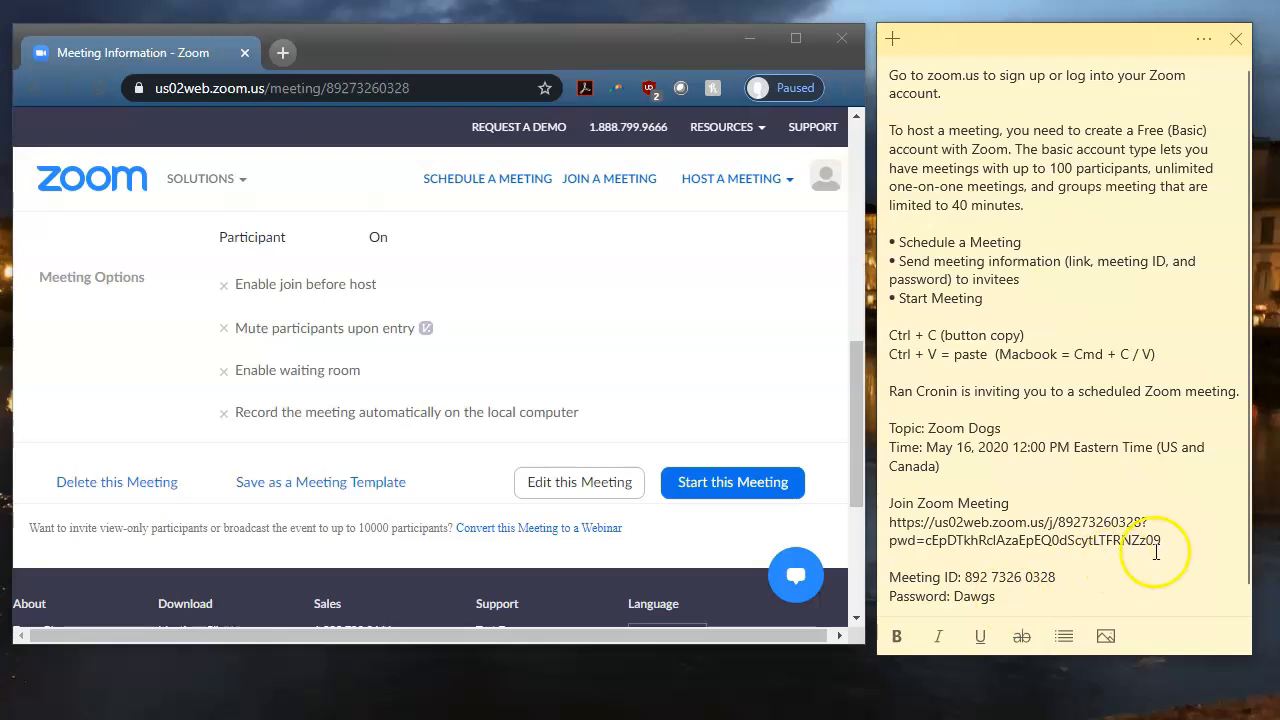
drag(1161, 541, 1130, 521)
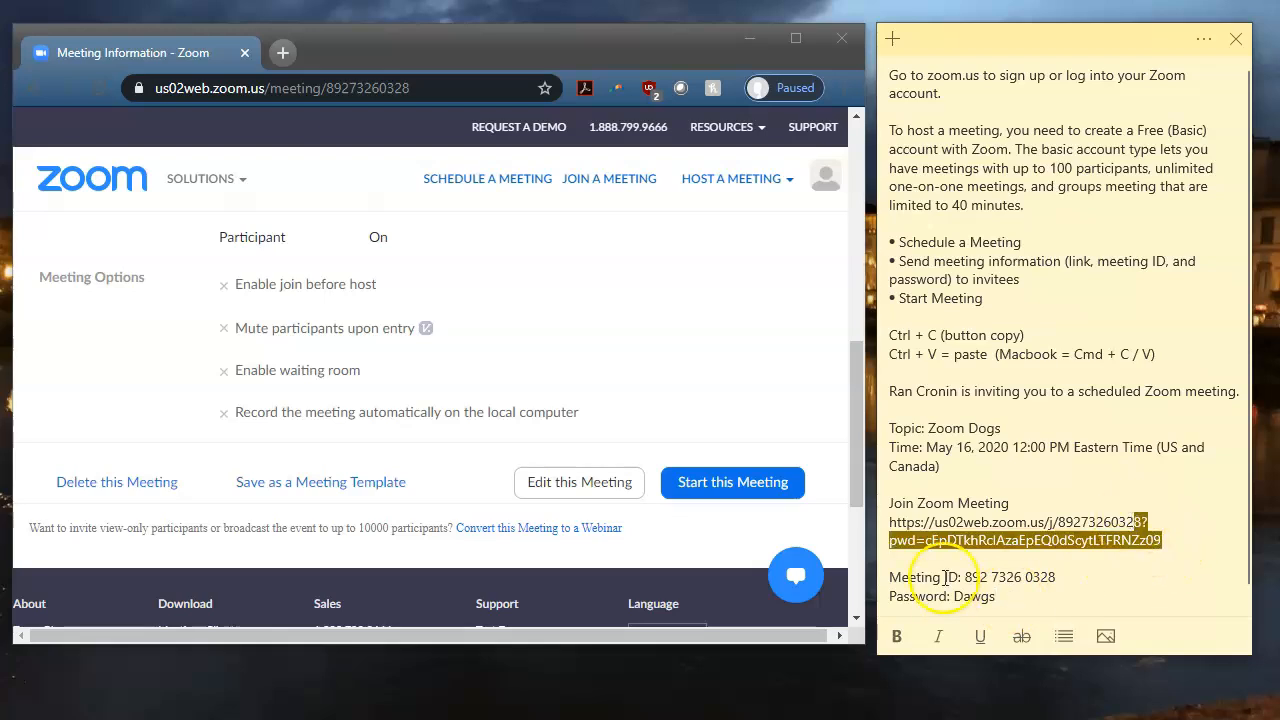
click(1090, 540)
drag(889, 541, 916, 545)
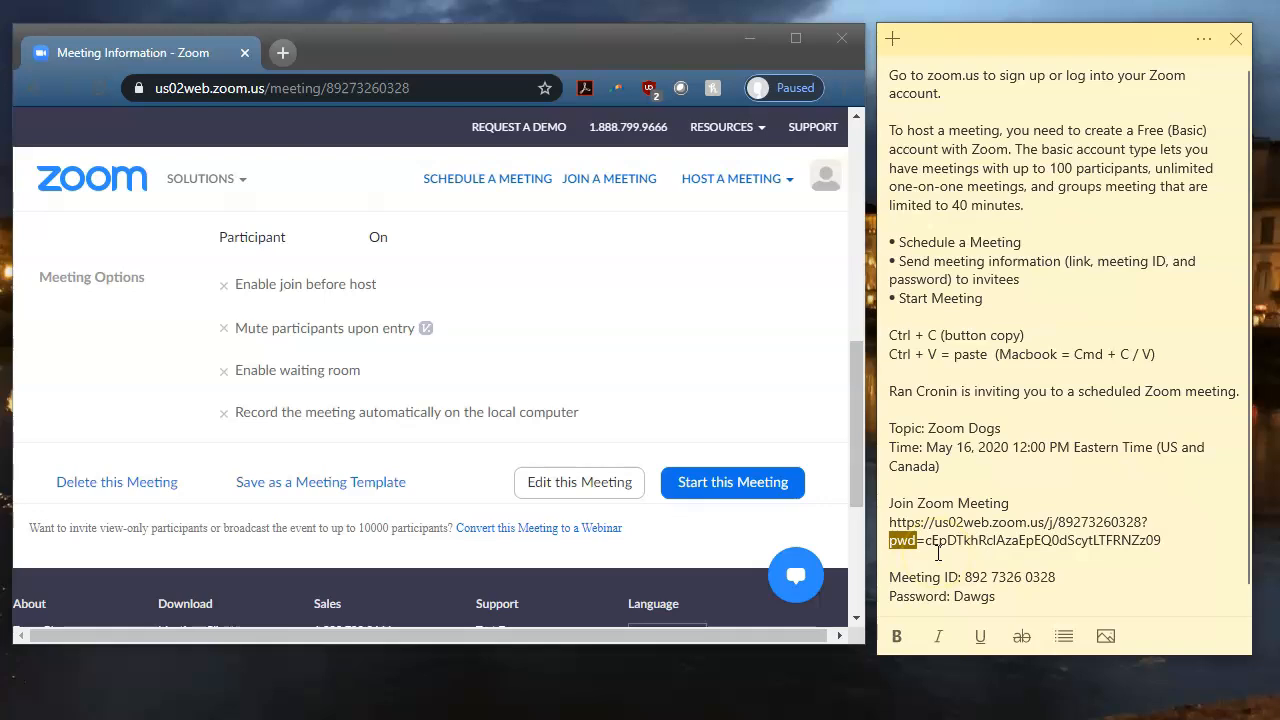
click(1078, 584)
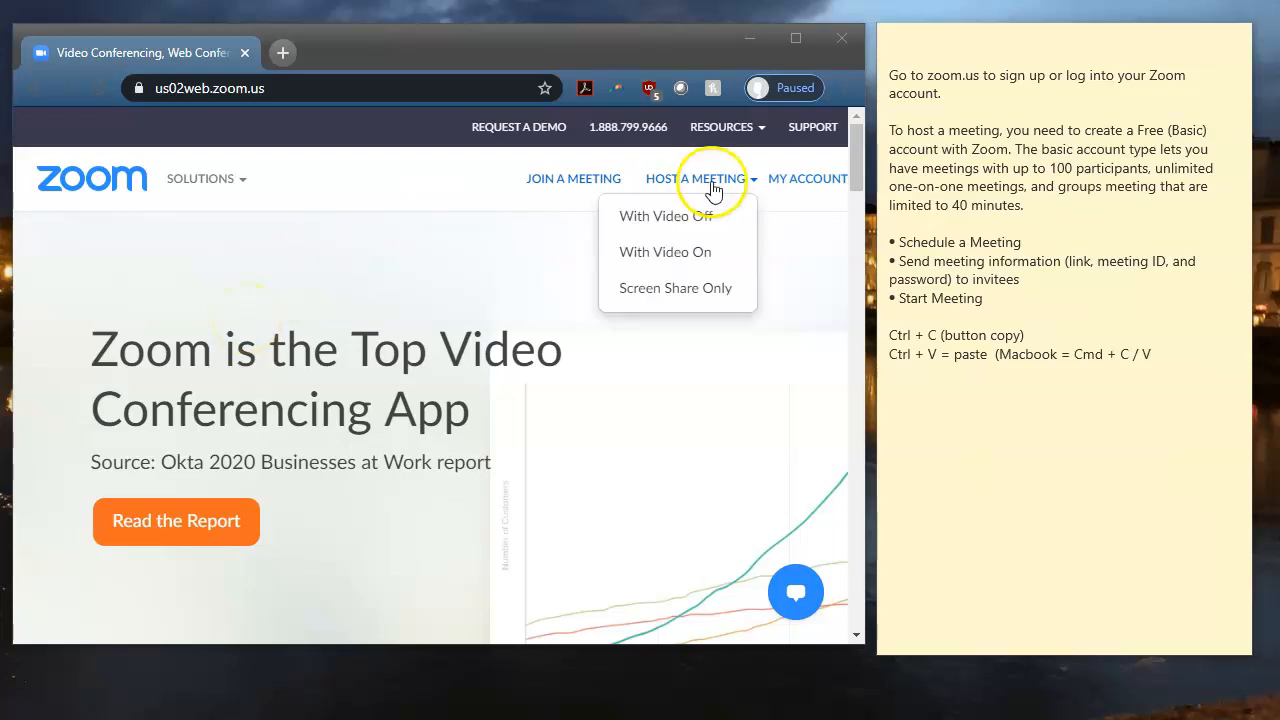
Open My Meetings from the account menu and scroll to Zoom Dogs, Sat May 16, 12:00 PM.
click(795, 180)
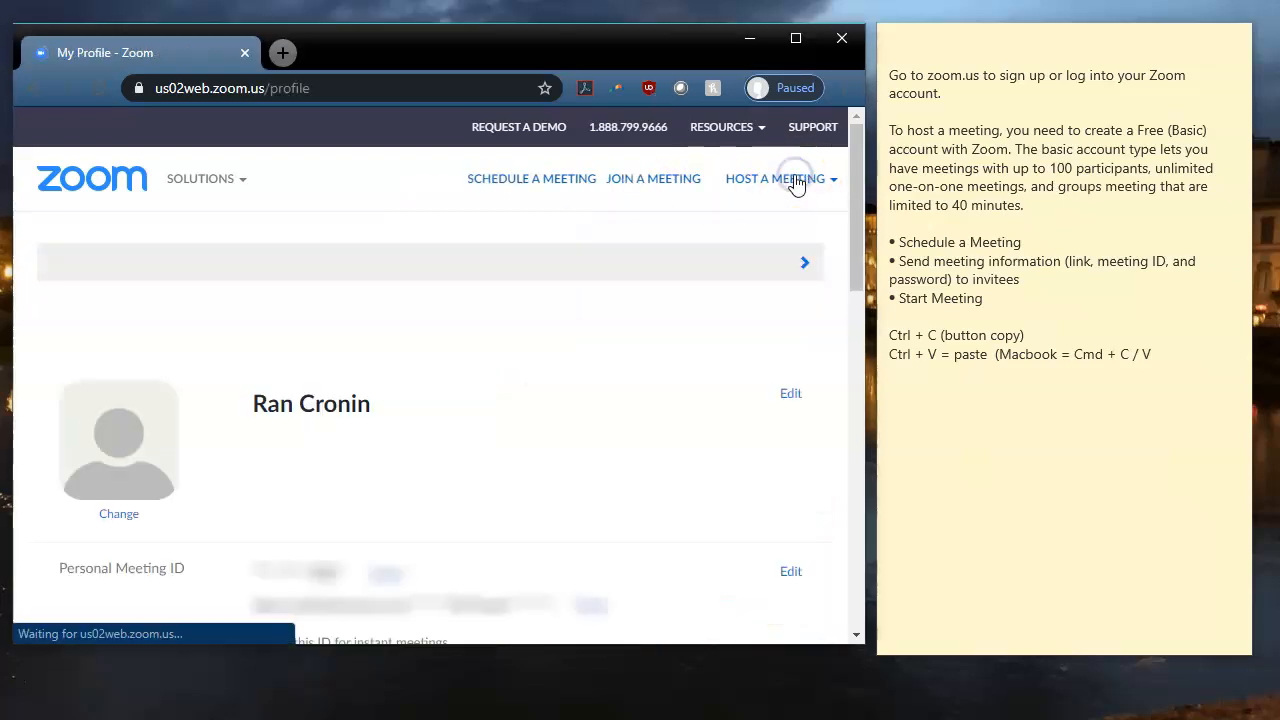
click(808, 263)
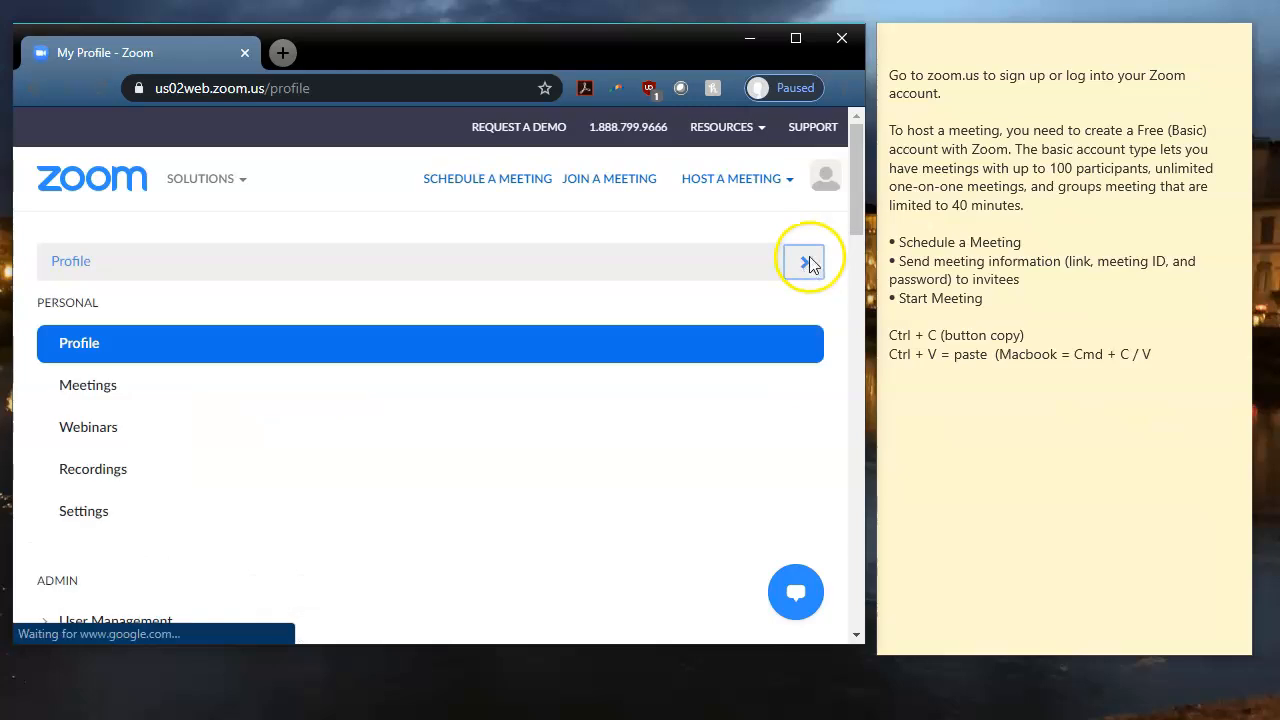
click(90, 394)
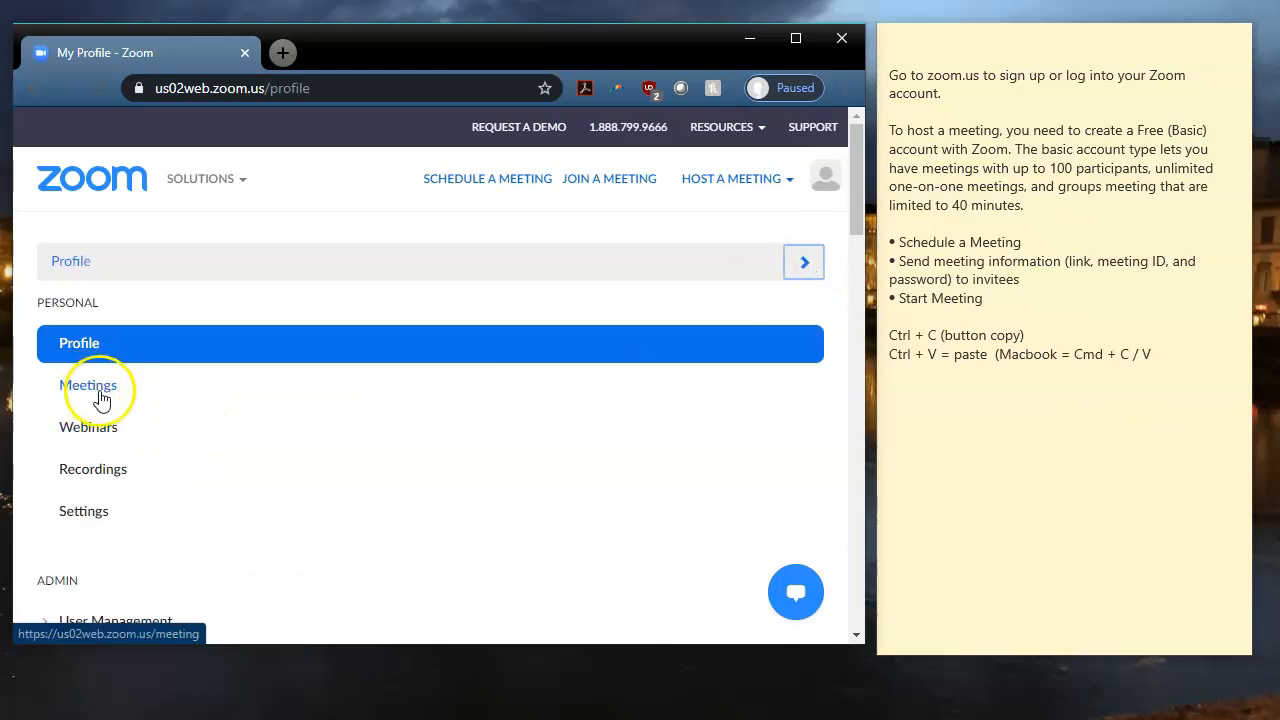
click(107, 398)
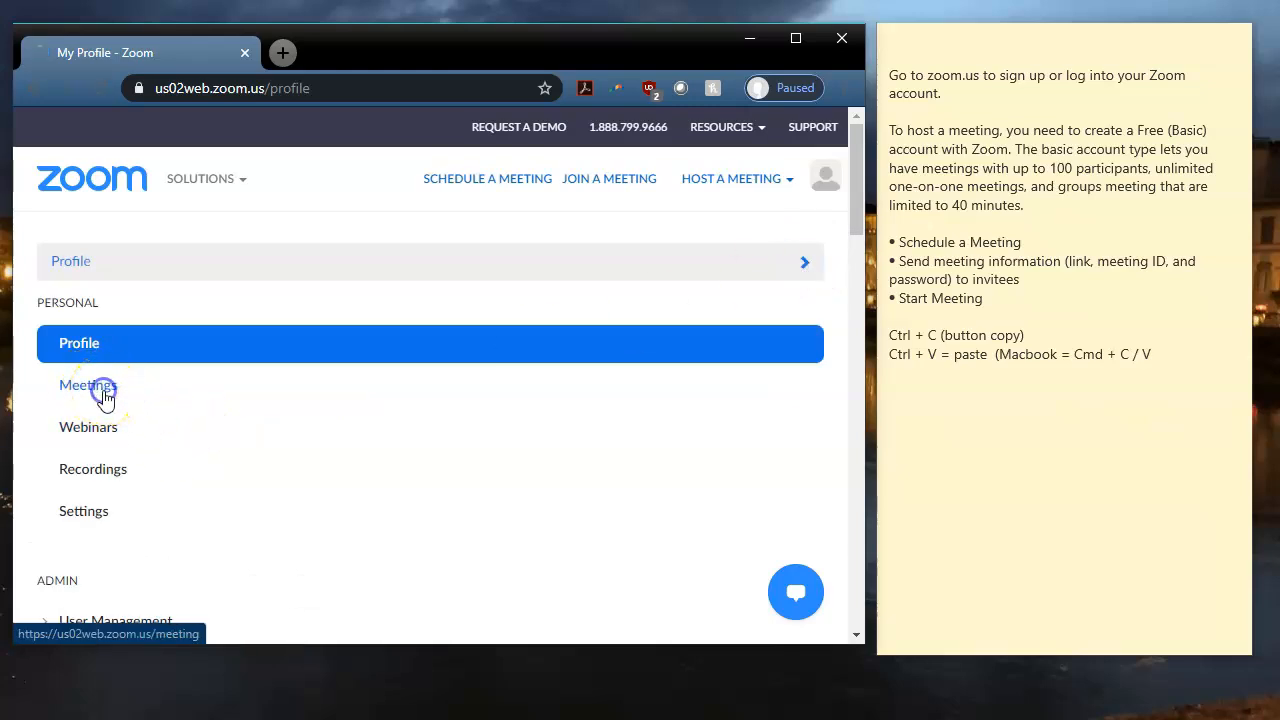
drag(849, 251, 850, 418)
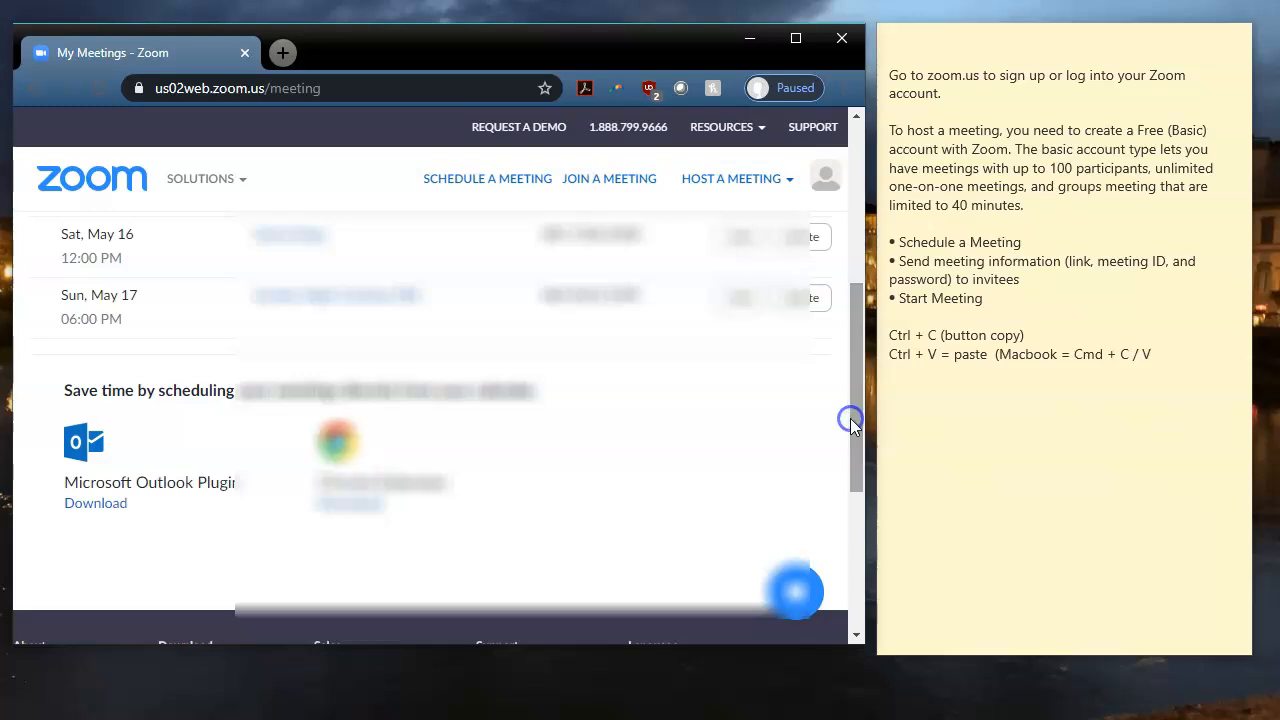
mouse_move(351, 183)
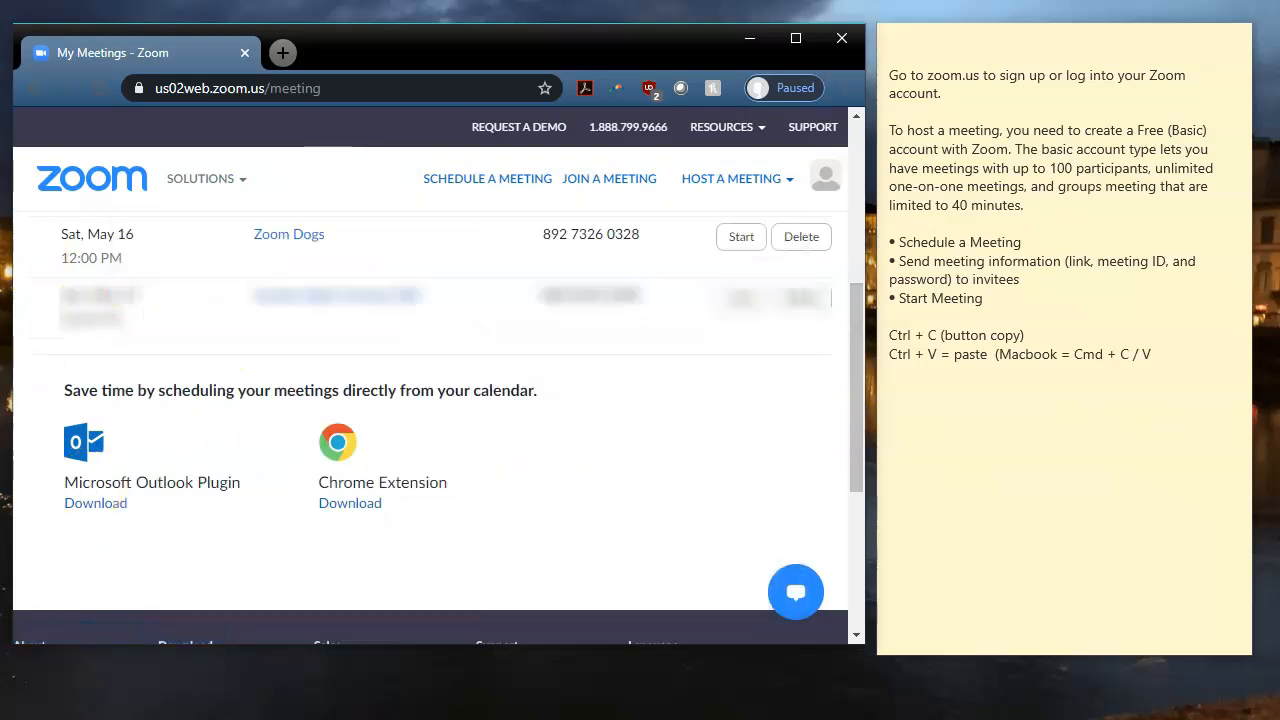